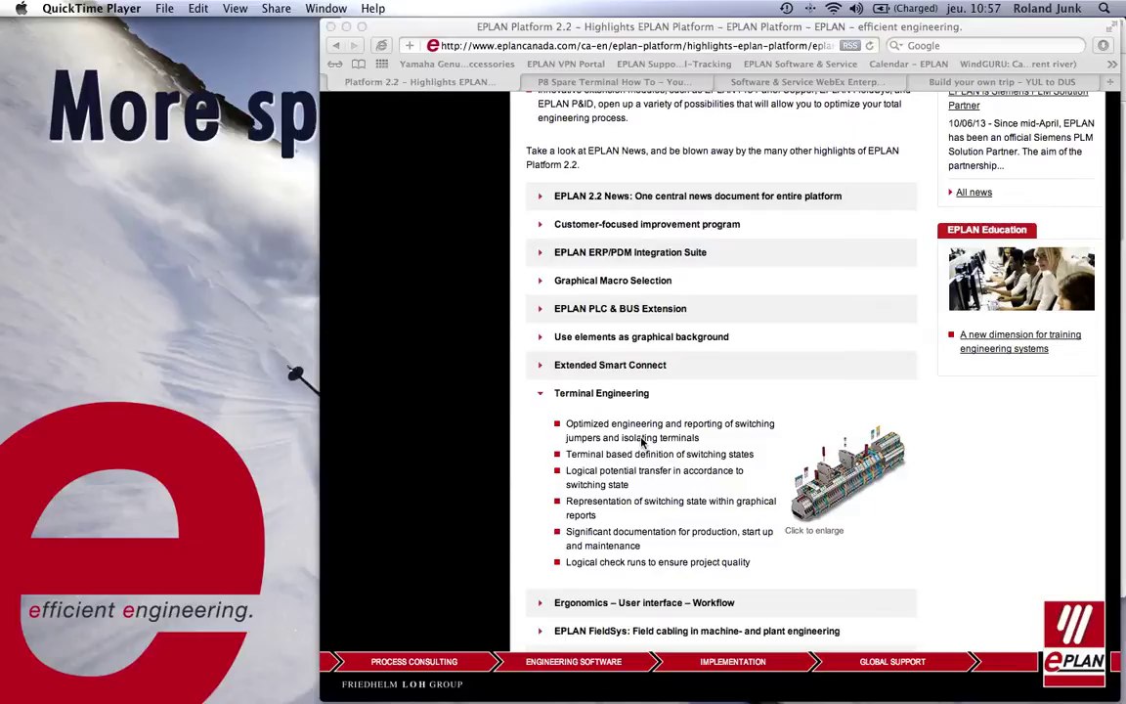
- Switch from Safari to EPLAN Electric P8, where the =EB3+ET1-X1 terminal diagram is showing
{"action": "key", "text": "super+Tab"}
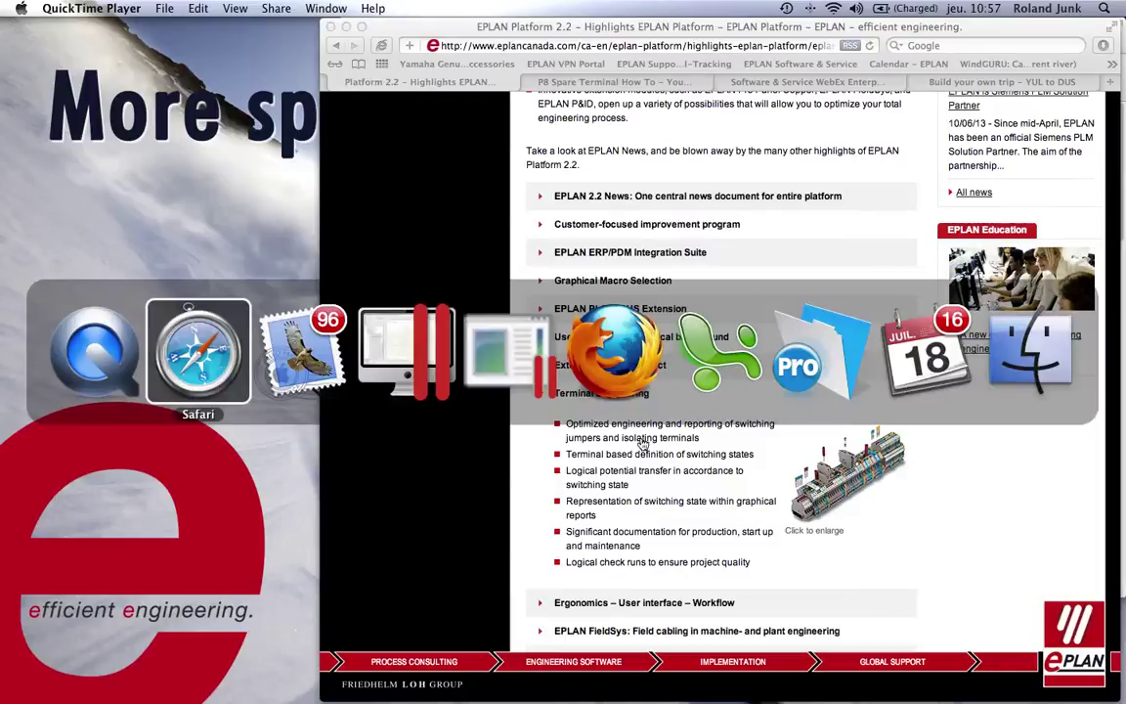
{"action": "key", "text": "super+Tab"}
{"action": "key", "text": "super+Tab"}
{"action": "key", "text": "super+Tab"}
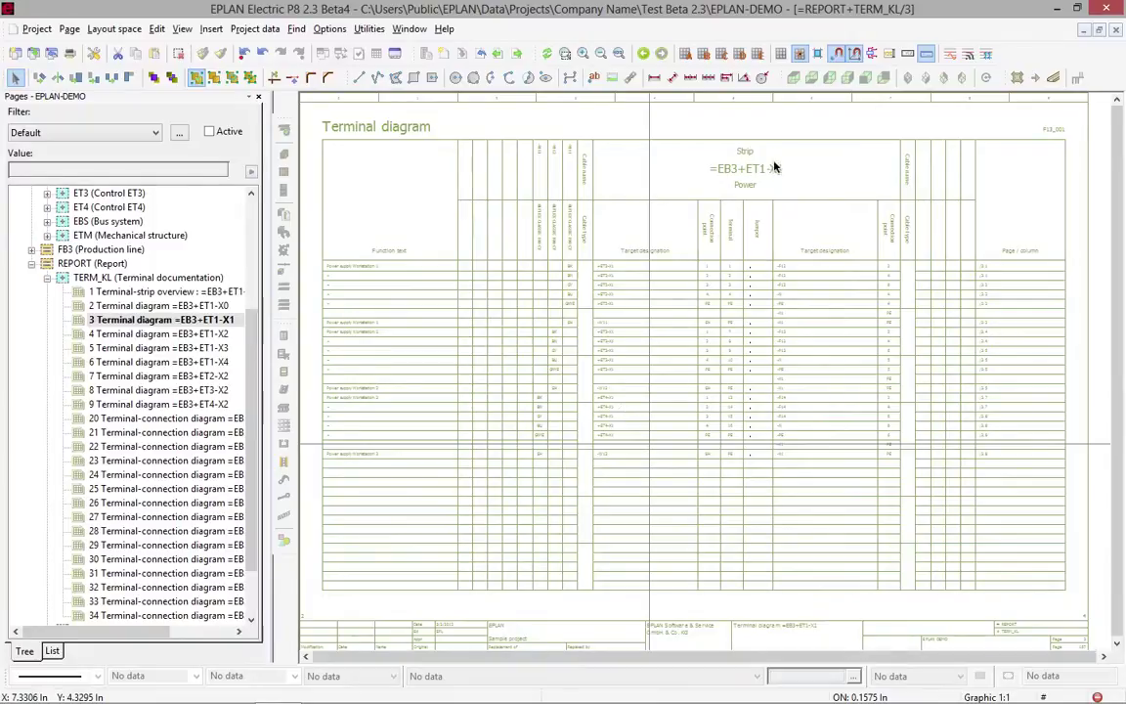
- Open the Terminal strips navigator and expand EB3 > ET1 > X1 to list its terminals
{"action": "left_click", "coordinate": [255, 29]}
{"action": "mouse_move", "coordinate": [268, 103]}
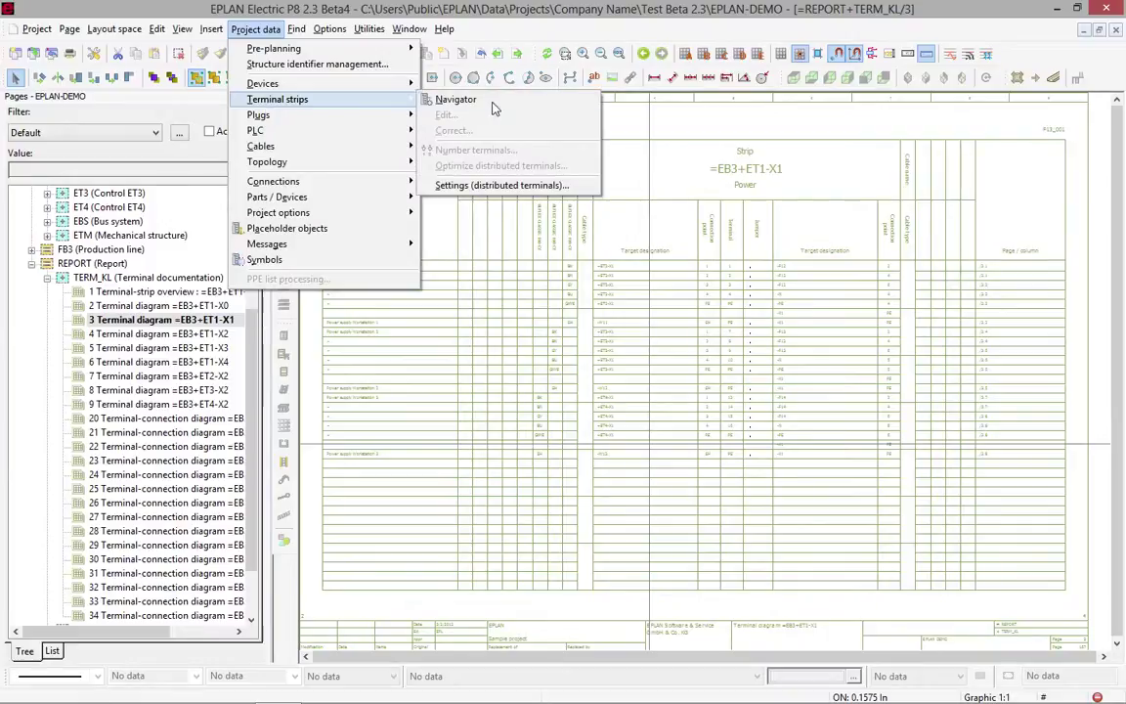
{"action": "left_click", "coordinate": [492, 108]}
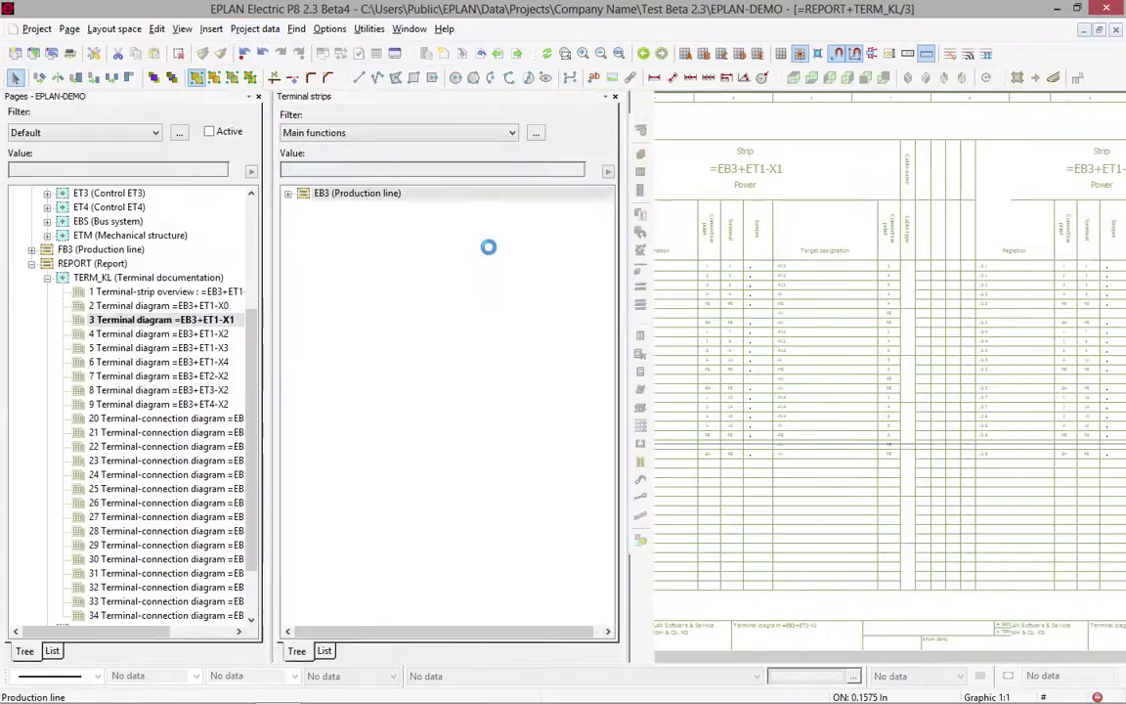
{"action": "left_click", "coordinate": [290, 197]}
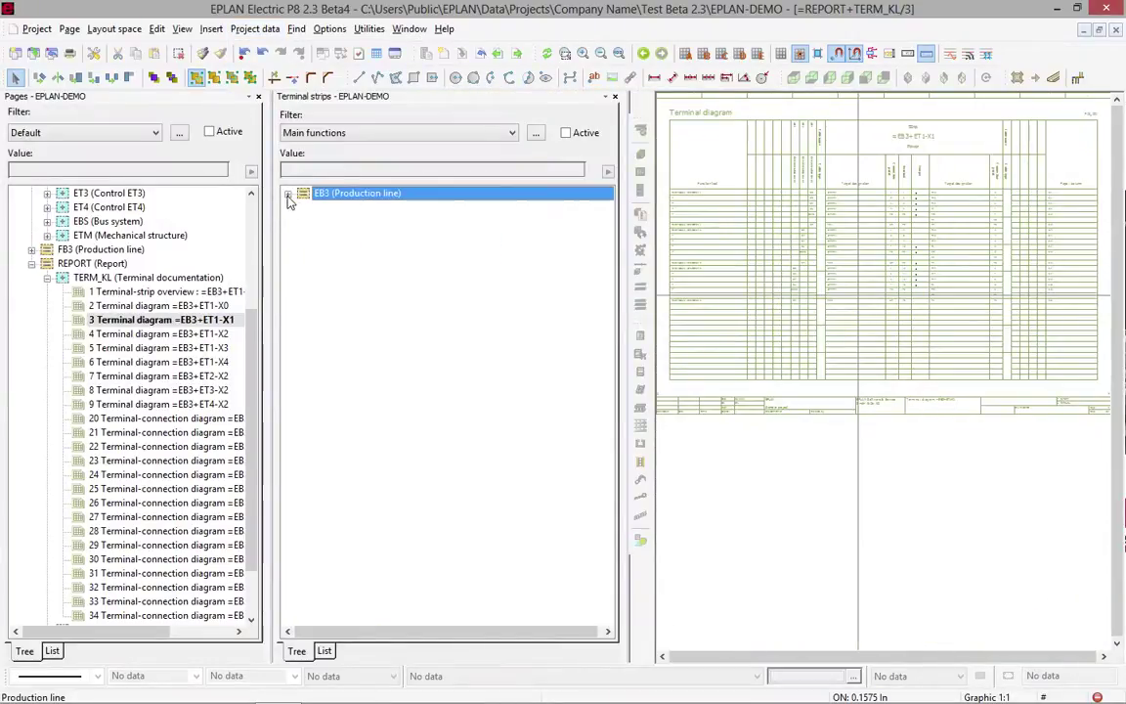
{"action": "left_click", "coordinate": [288, 194]}
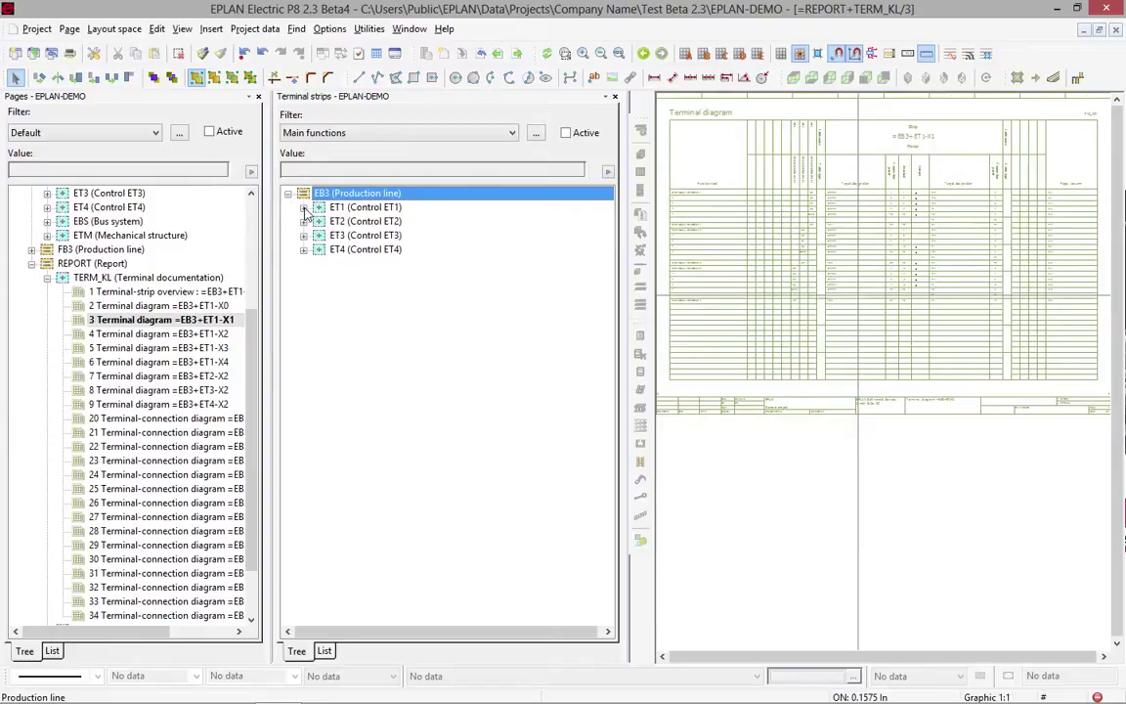
{"action": "left_click", "coordinate": [304, 209]}
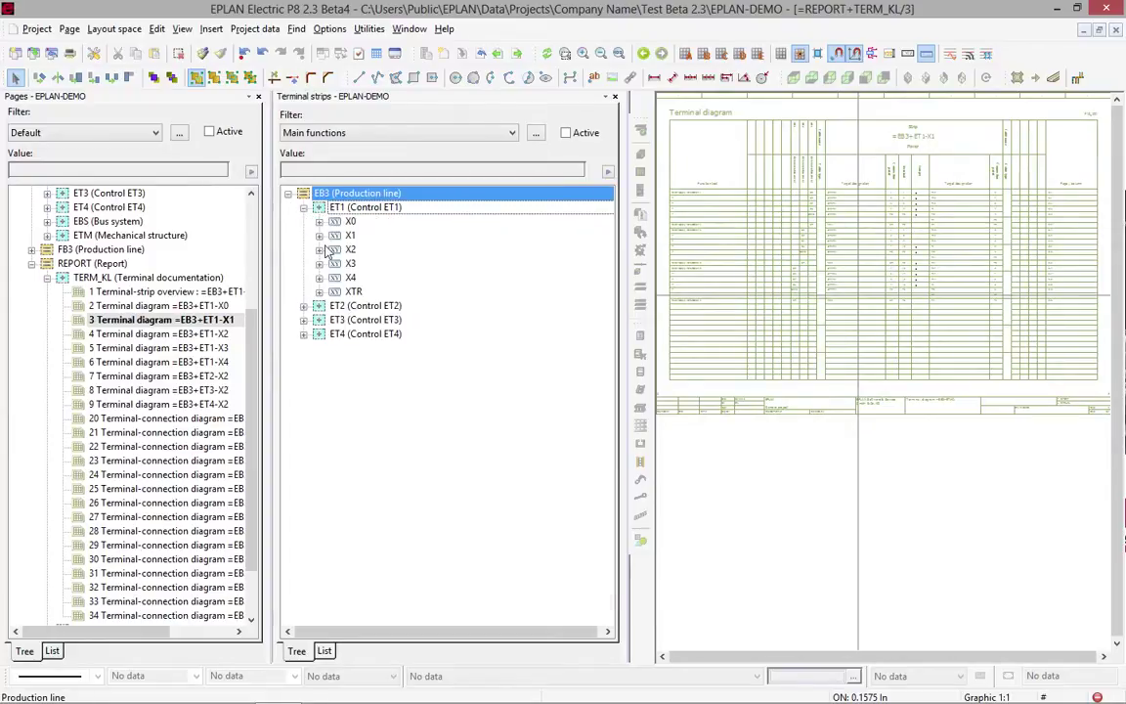
{"action": "left_click", "coordinate": [319, 235]}
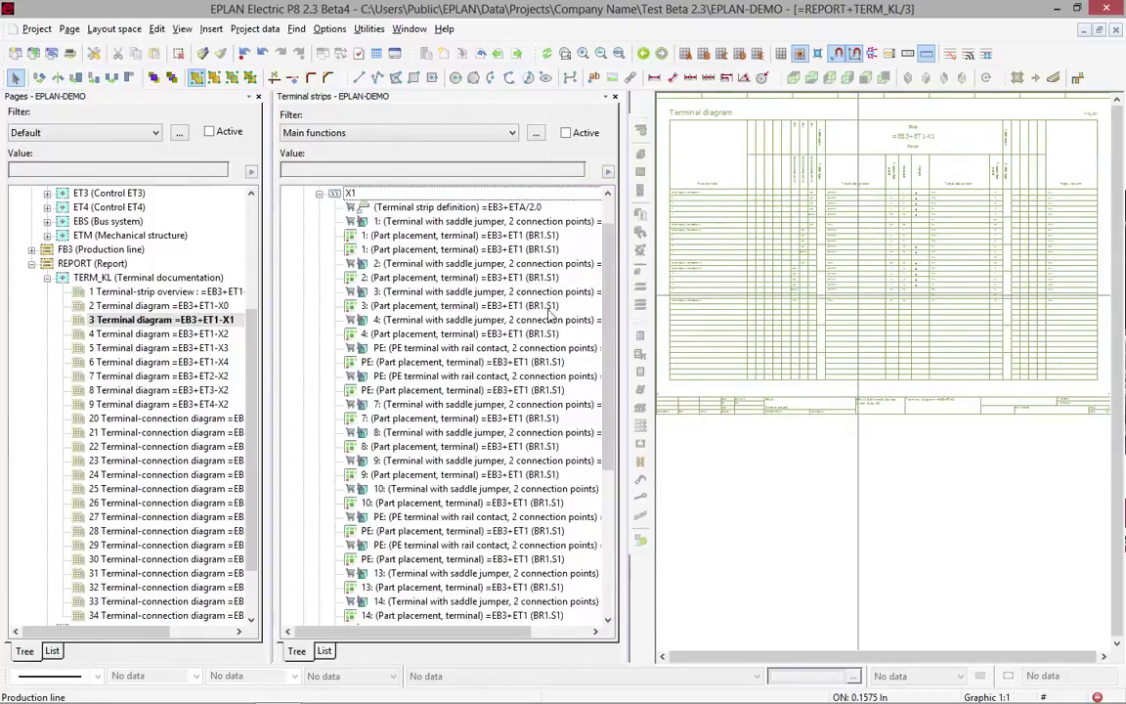
- Go to terminal 1 of X1 graphically on schematic page =EB3+ET1/3
{"action": "left_click", "coordinate": [430, 222]}
{"action": "right_click", "coordinate": [430, 222]}
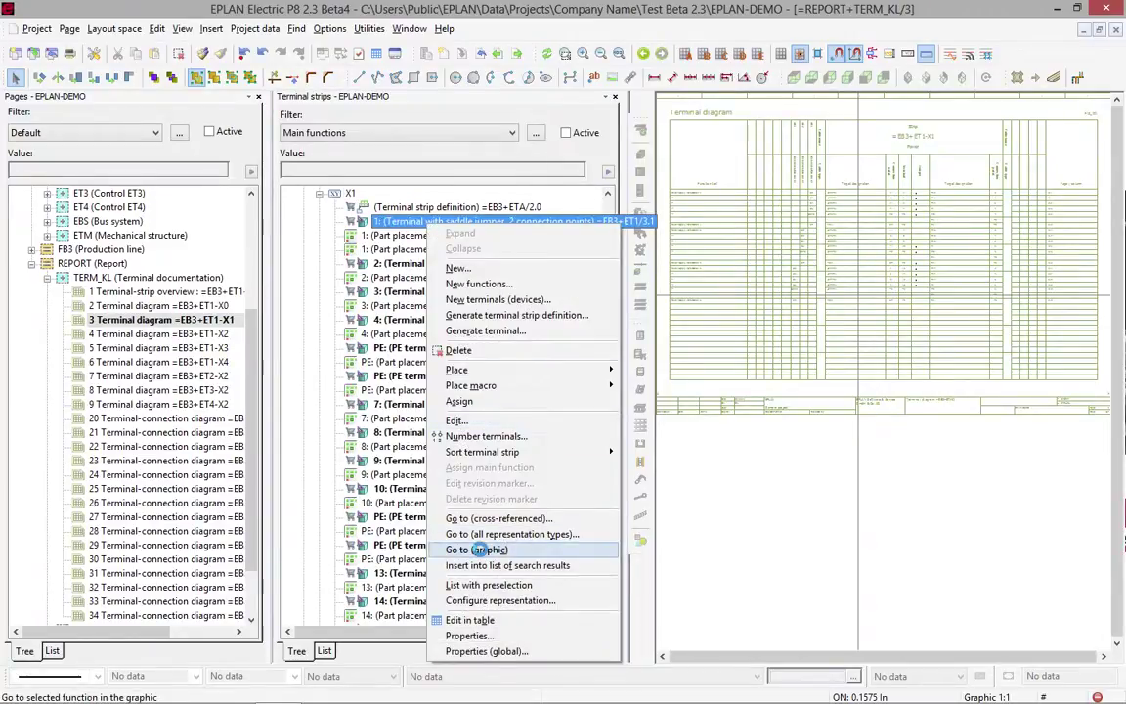
{"action": "left_click", "coordinate": [476, 551]}
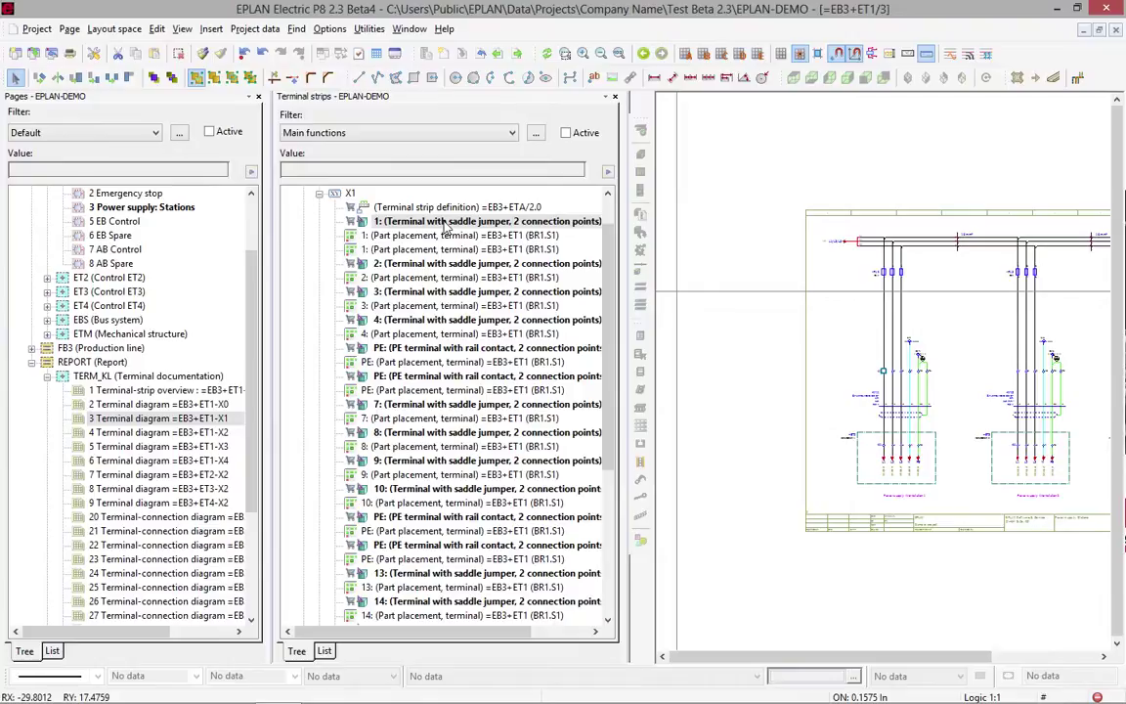
{"action": "right_click", "coordinate": [446, 225]}
{"action": "left_click", "coordinate": [479, 417]}
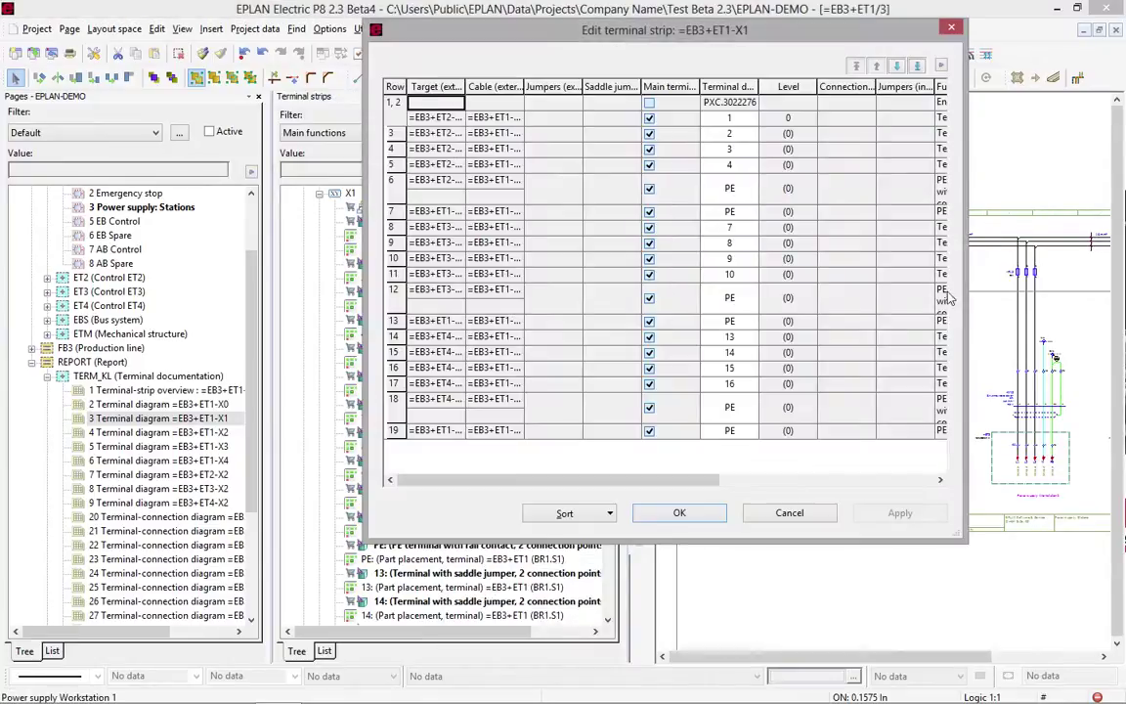
{"action": "left_click", "coordinate": [741, 411]}
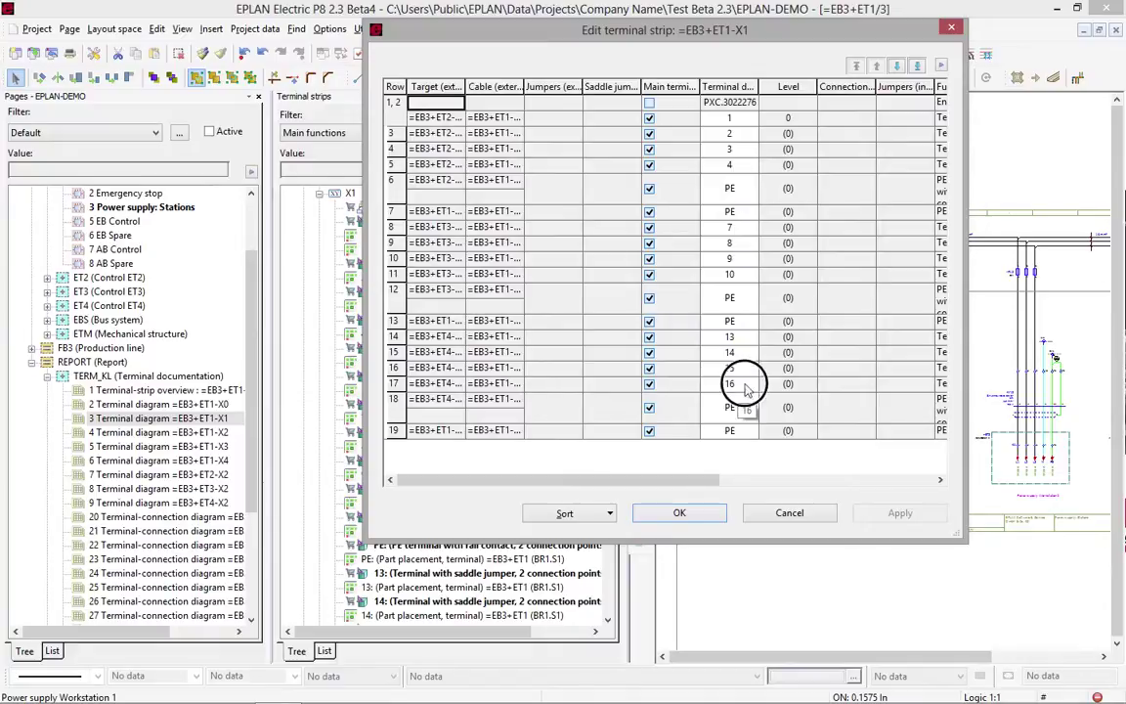
{"action": "key", "text": "Down"}
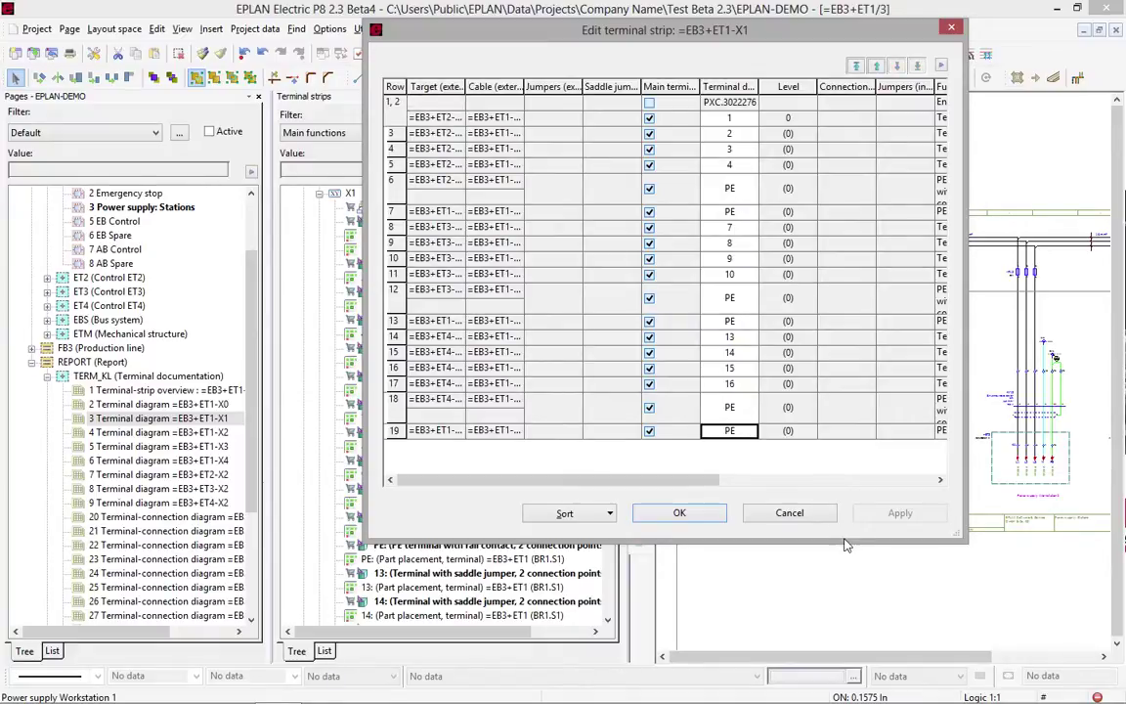
{"action": "left_click", "coordinate": [790, 514]}
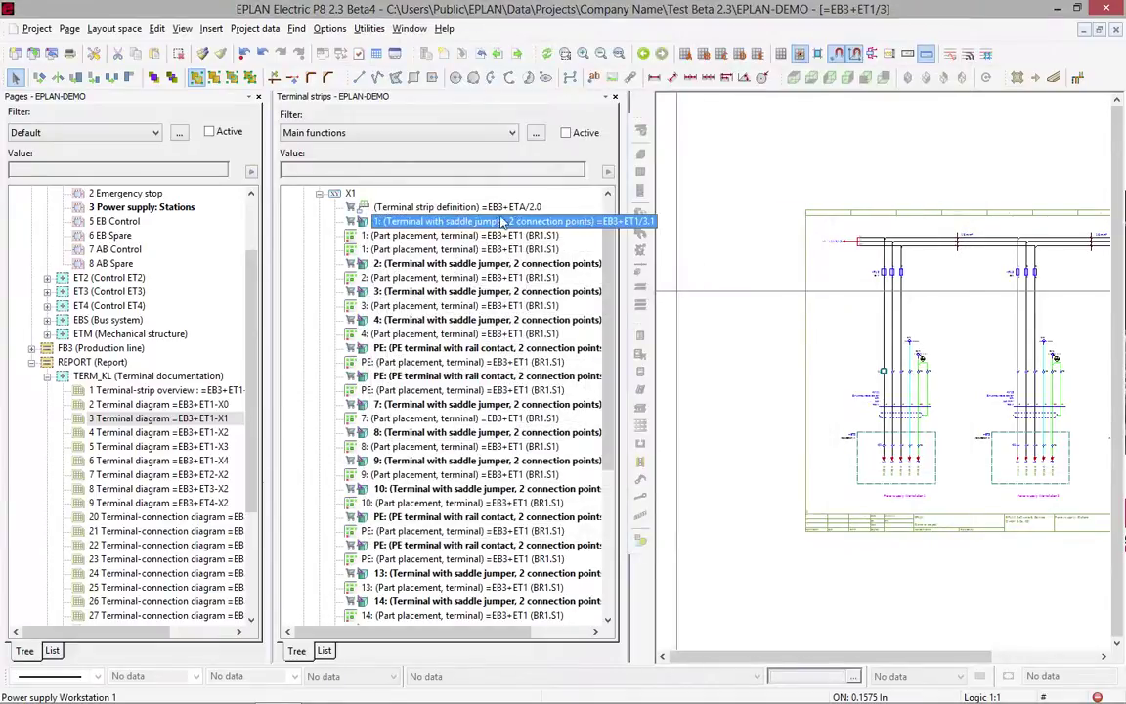
{"action": "right_click", "coordinate": [450, 226]}
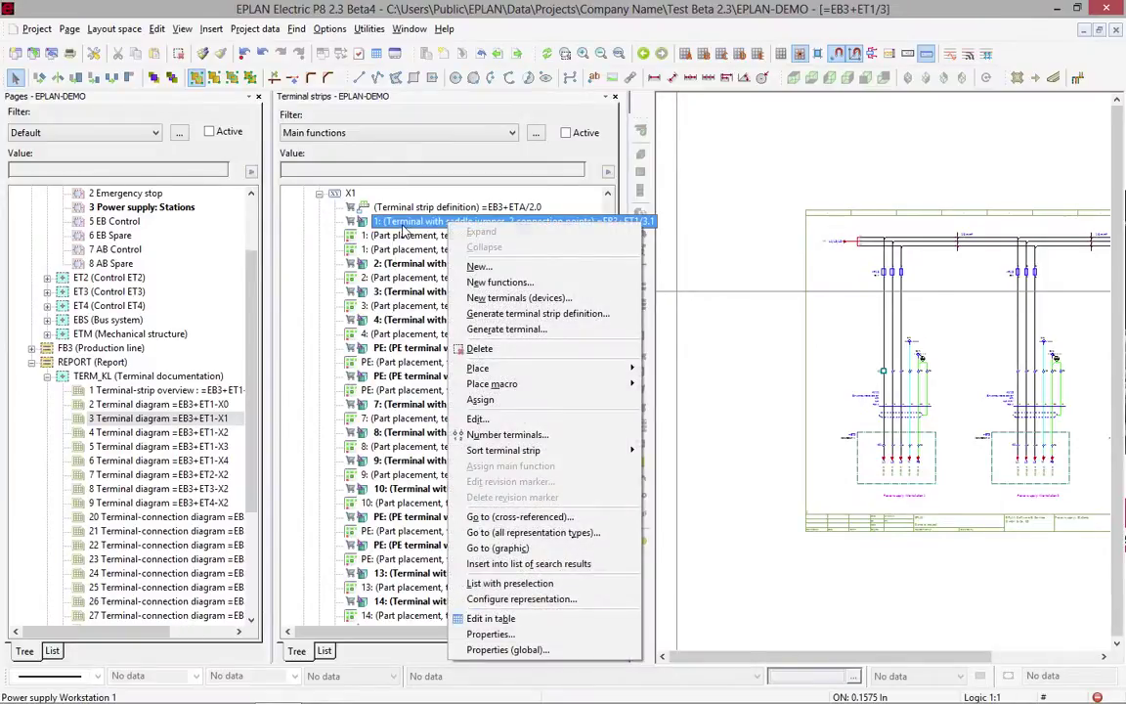
- Generate 10 saddle-jumper terminals on =EB3+ET1-X1 with numbering pattern 20-29
{"action": "left_click", "coordinate": [499, 282]}
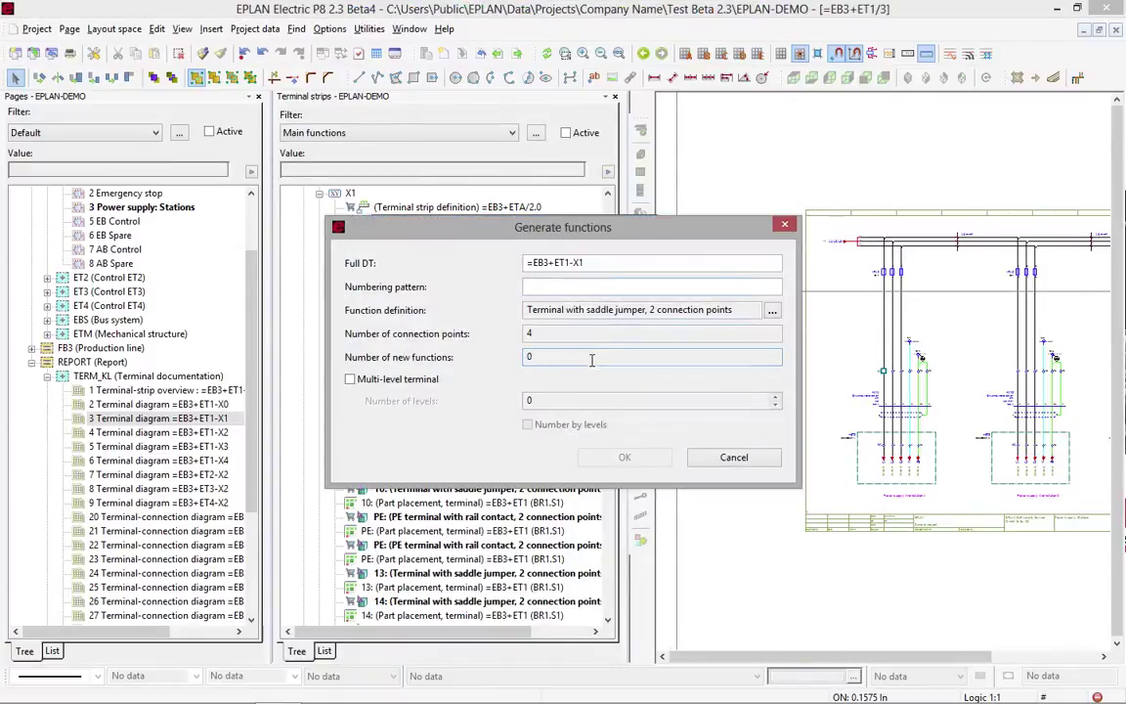
{"action": "left_click_drag", "start_coordinate": [547, 262], "coordinate": [453, 262]}
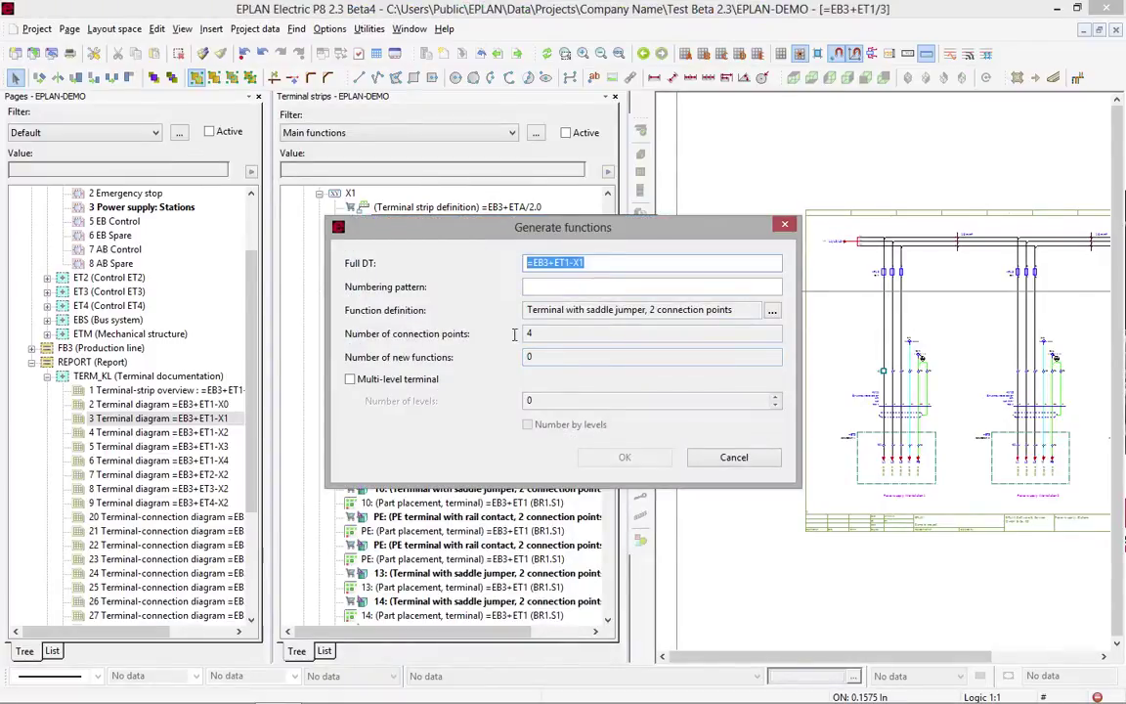
{"action": "left_click_drag", "start_coordinate": [413, 224], "coordinate": [416, 265]}
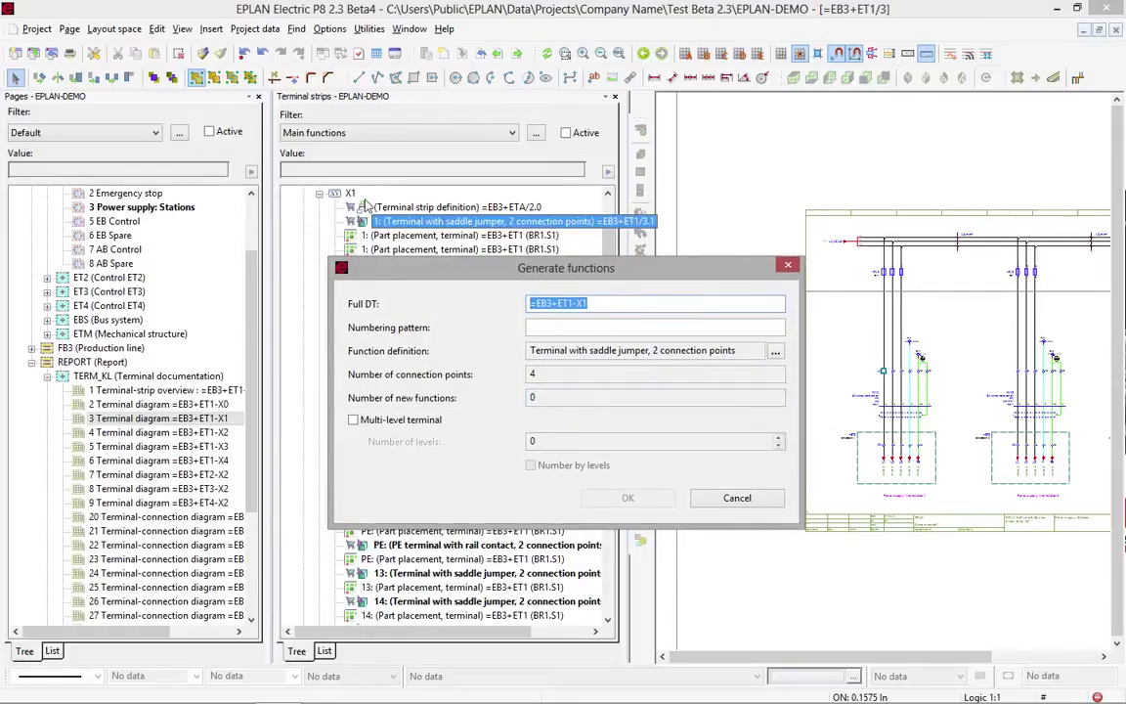
{"action": "left_click", "coordinate": [584, 355]}
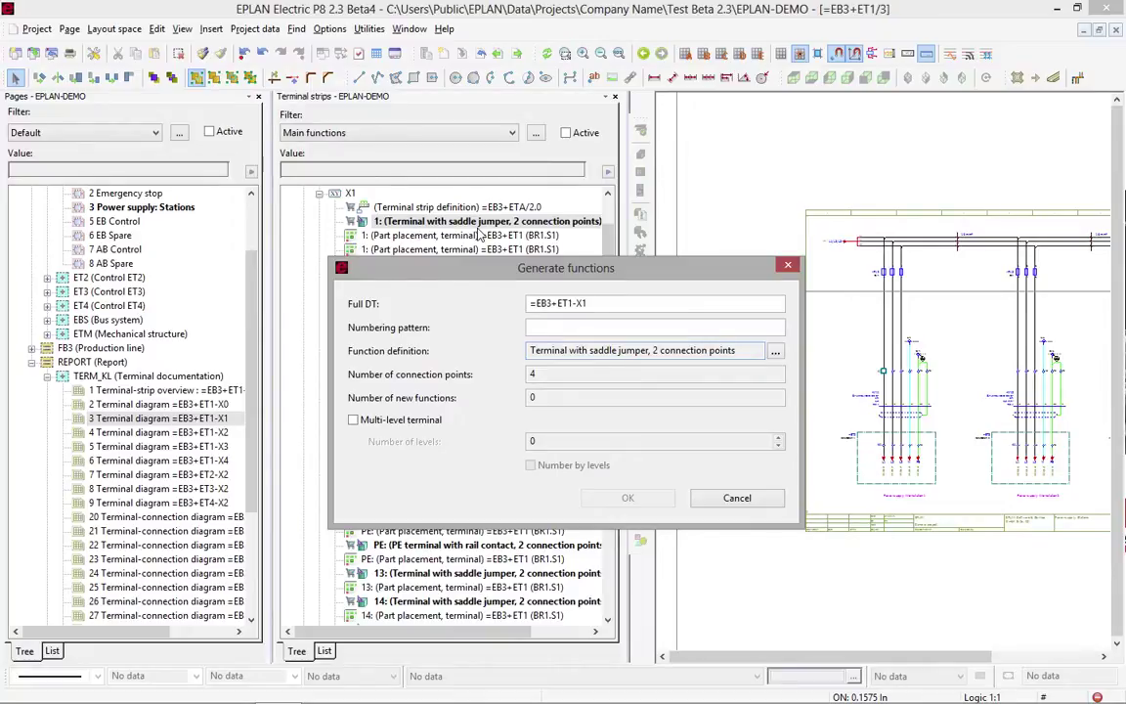
{"action": "left_click", "coordinate": [551, 332]}
{"action": "type", "text": "1"}
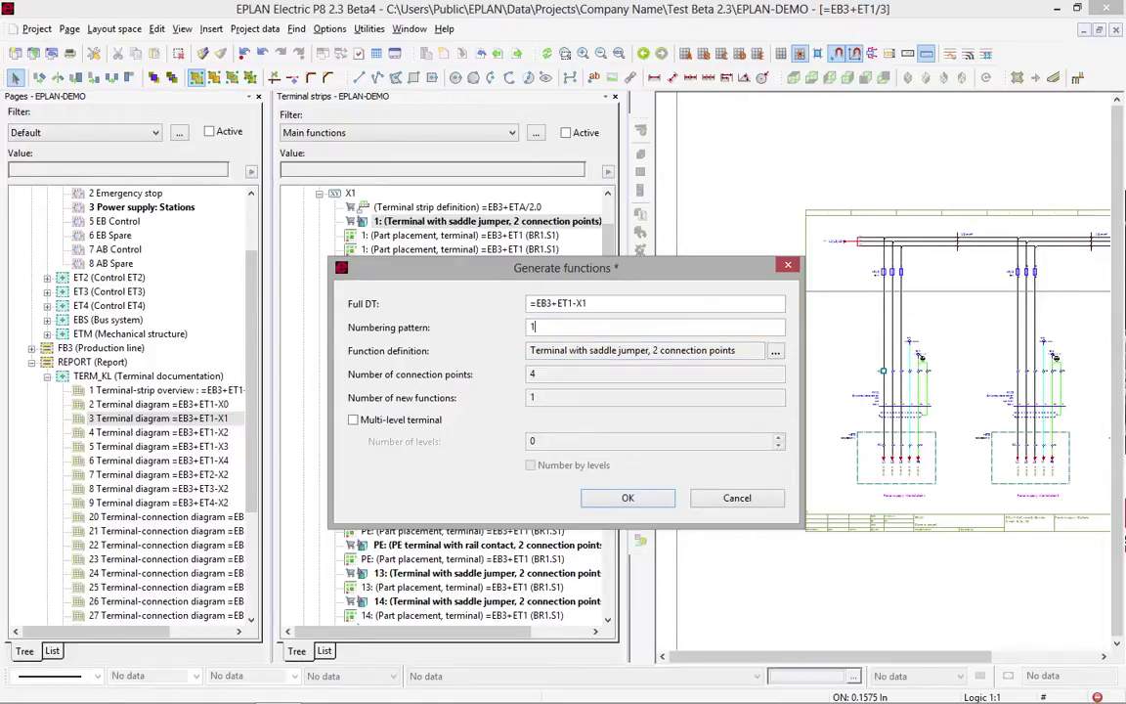
{"action": "key", "text": "BackSpace"}
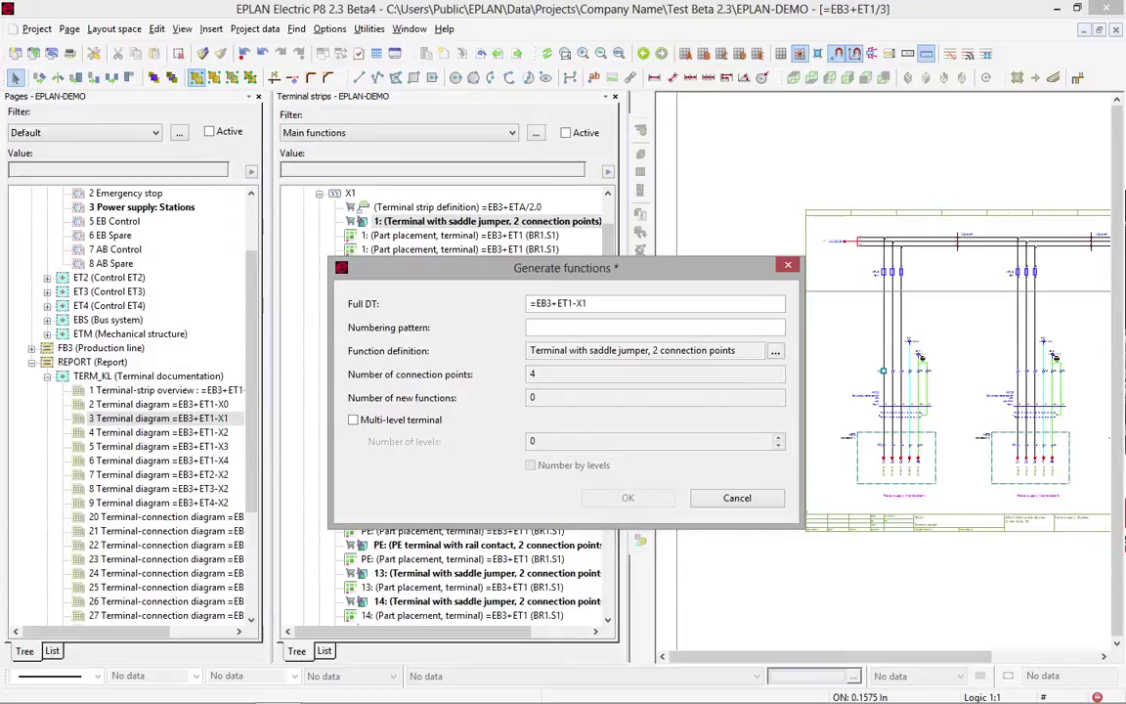
{"action": "type", "text": "20-"}
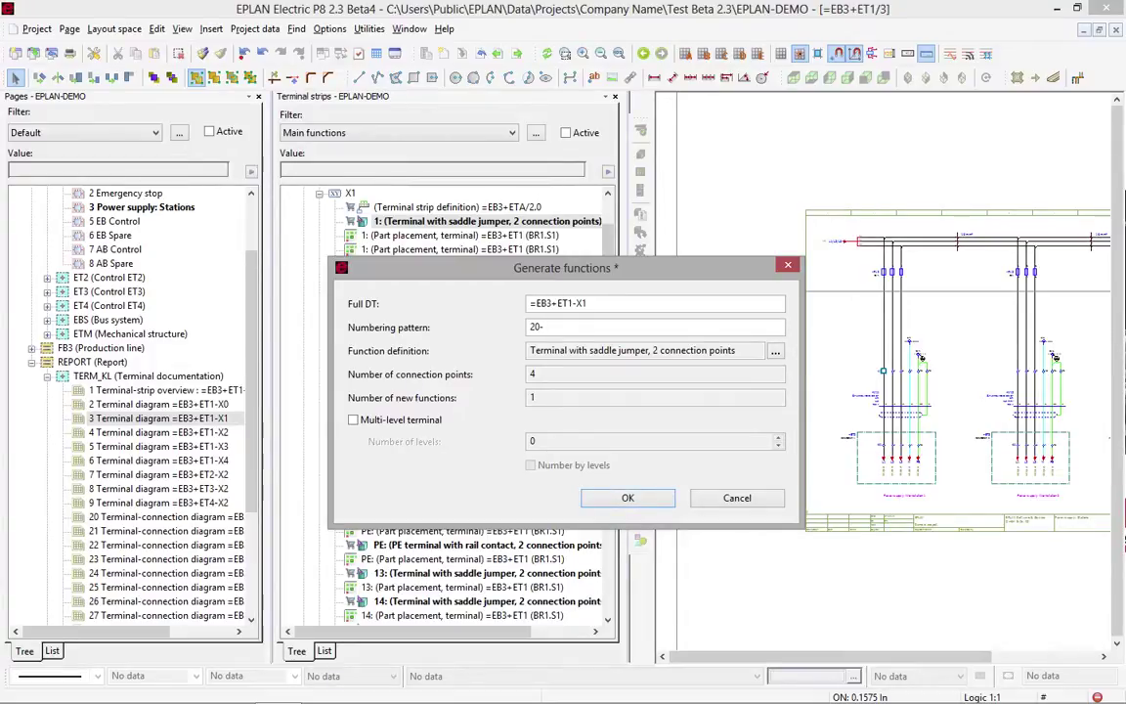
{"action": "type", "text": "29"}
{"action": "left_click", "coordinate": [628, 498]}
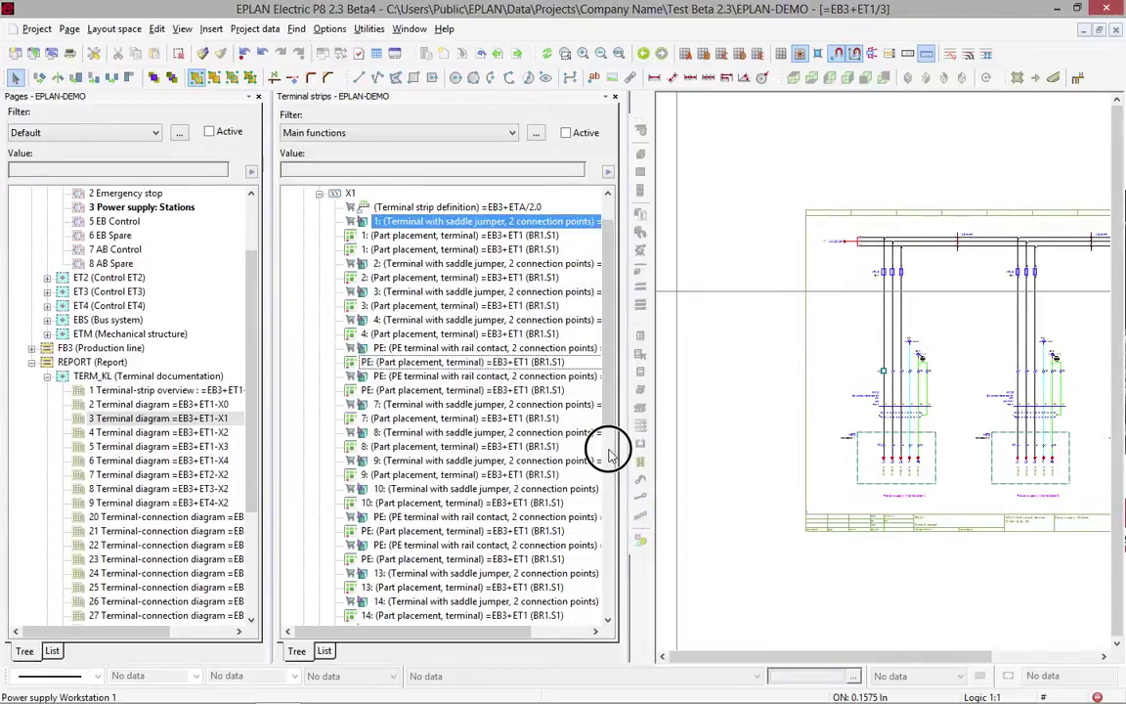
- Scroll the X1 terminal list down to terminals 20–29 and select rows 20, 24 and 25
{"action": "scroll", "coordinate": [604, 412], "scroll_direction": "down", "scroll_amount": 5}
{"action": "left_click_drag", "start_coordinate": [608, 392], "coordinate": [608, 484]}
{"action": "left_click", "coordinate": [372, 393]}
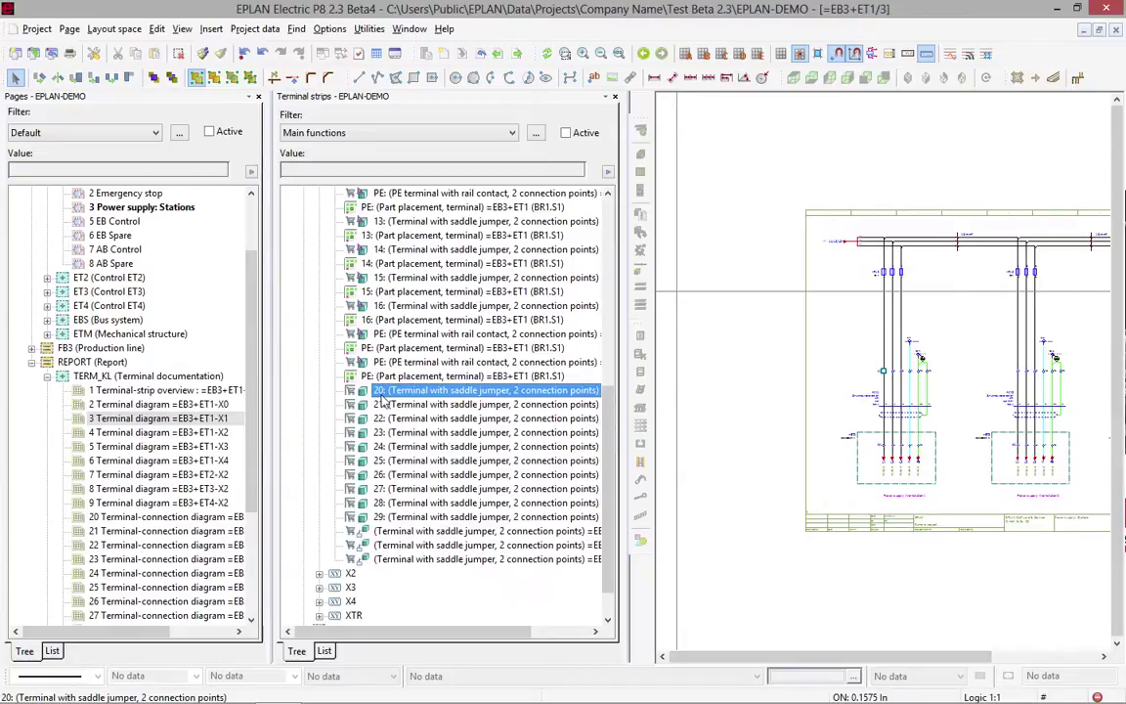
{"action": "left_click", "coordinate": [401, 448]}
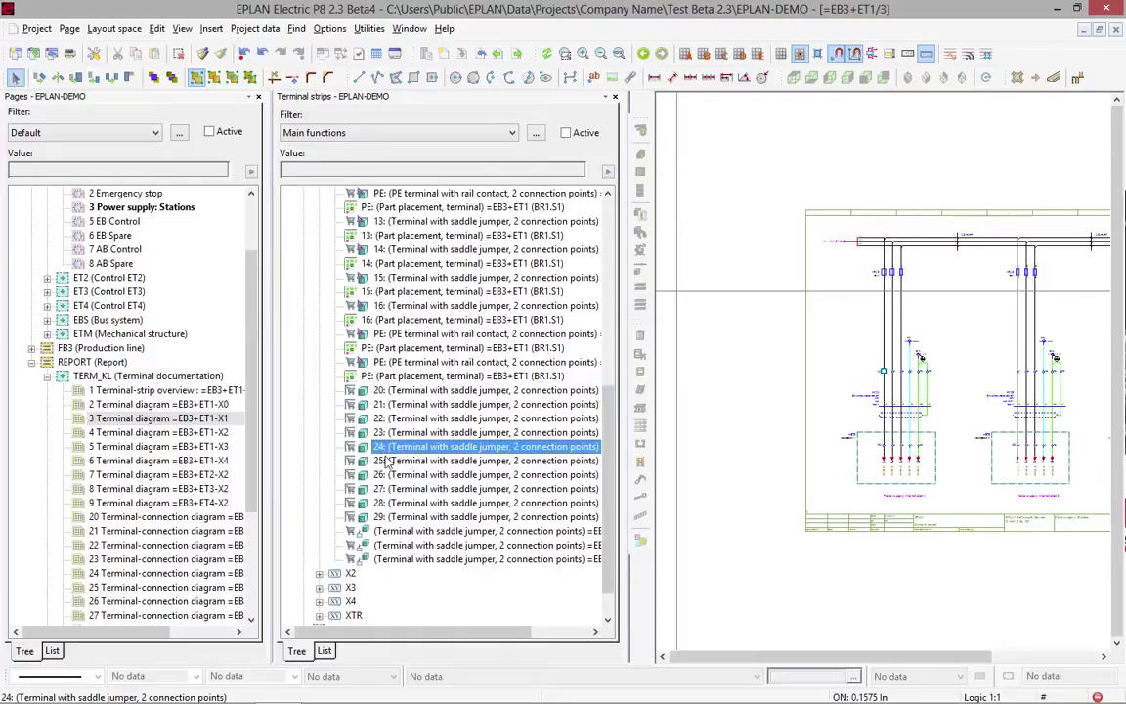
{"action": "left_click", "coordinate": [389, 462]}
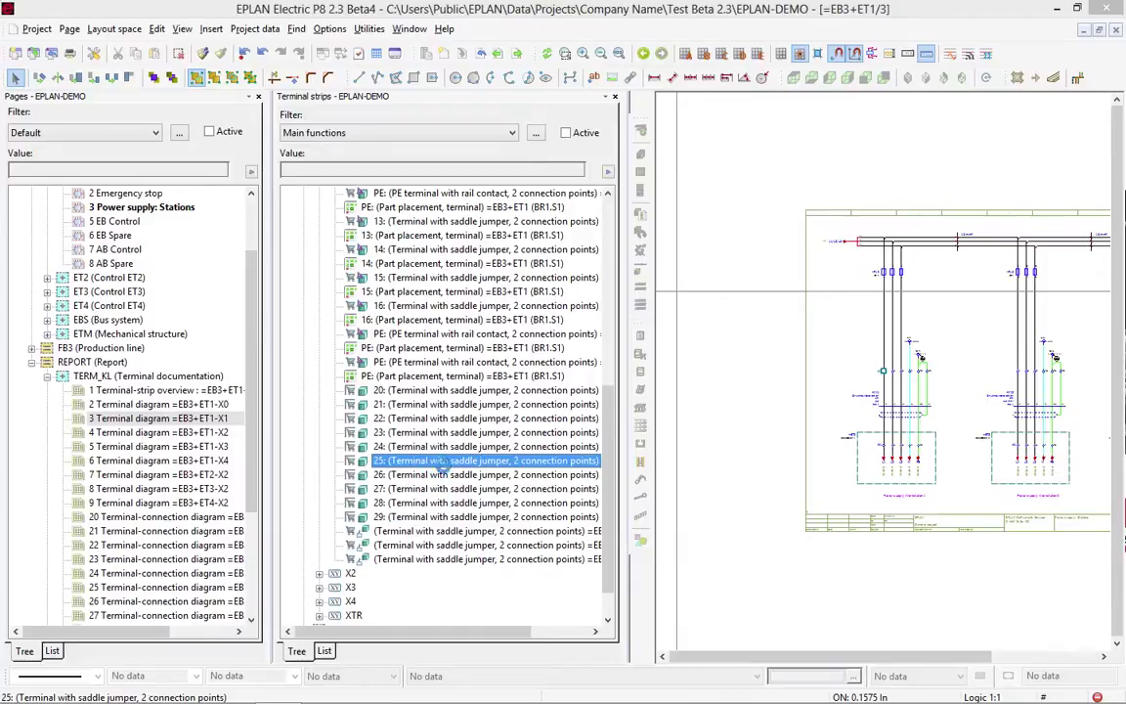
- Set terminal 25's saddle jumper property to 'Manual, start of jumper'
{"action": "double_click", "coordinate": [395, 461]}
{"action": "left_click", "coordinate": [297, 327]}
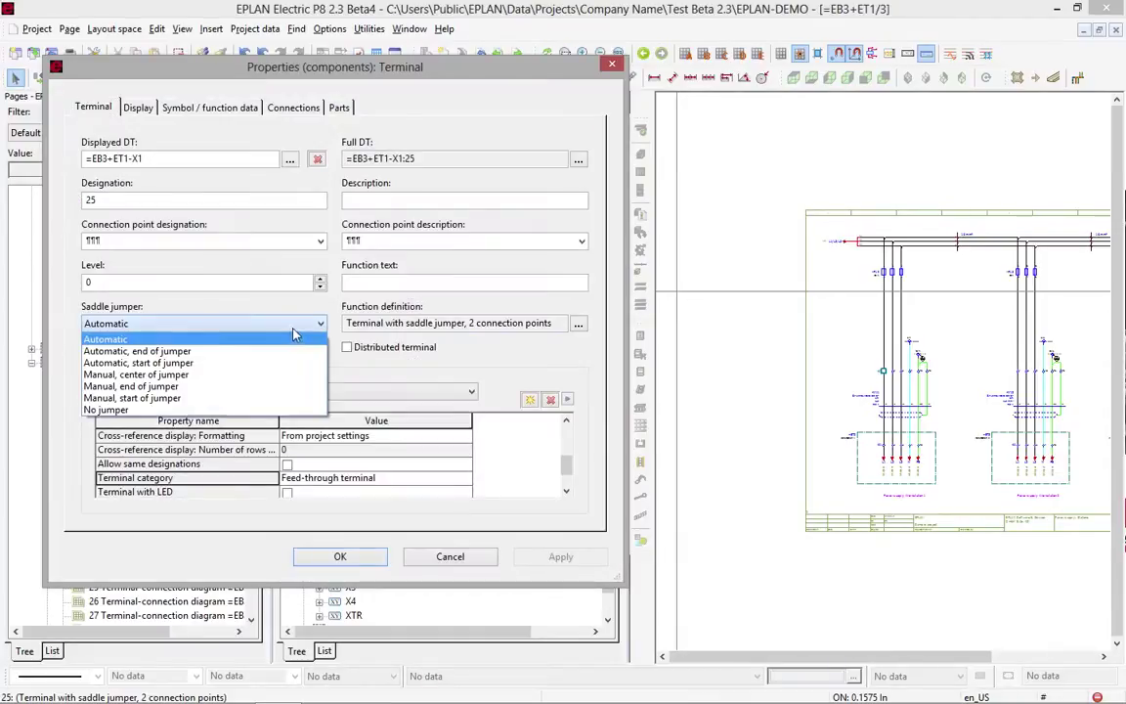
{"action": "left_click", "coordinate": [196, 398]}
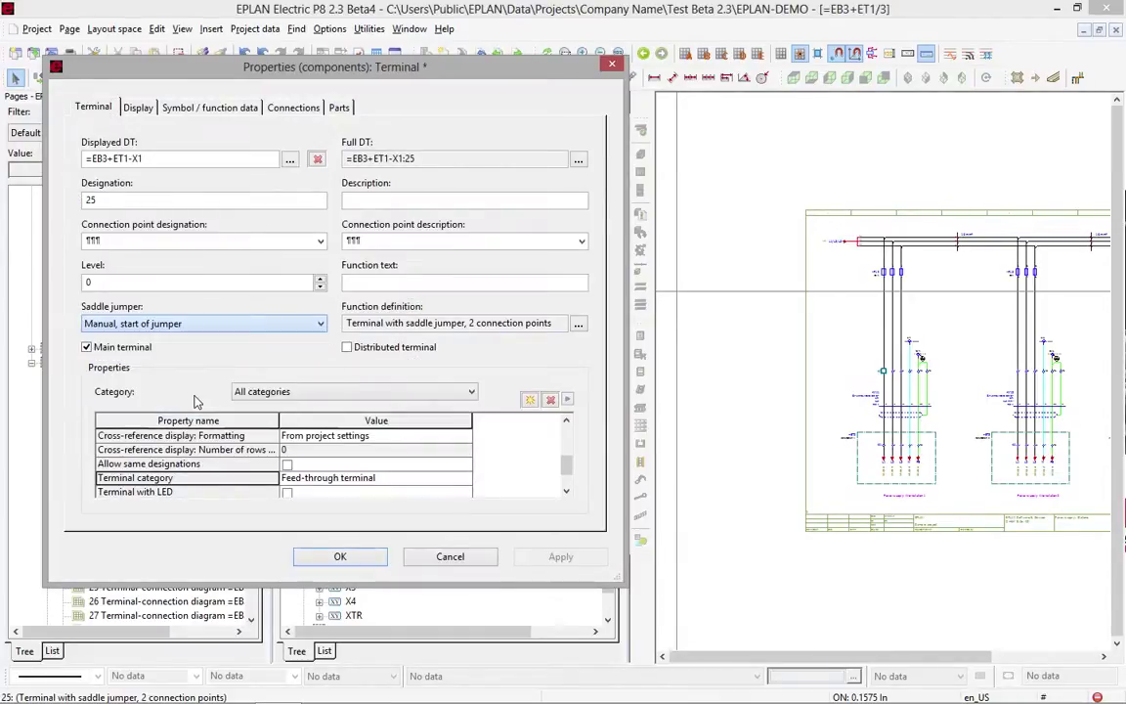
{"action": "left_click", "coordinate": [359, 563]}
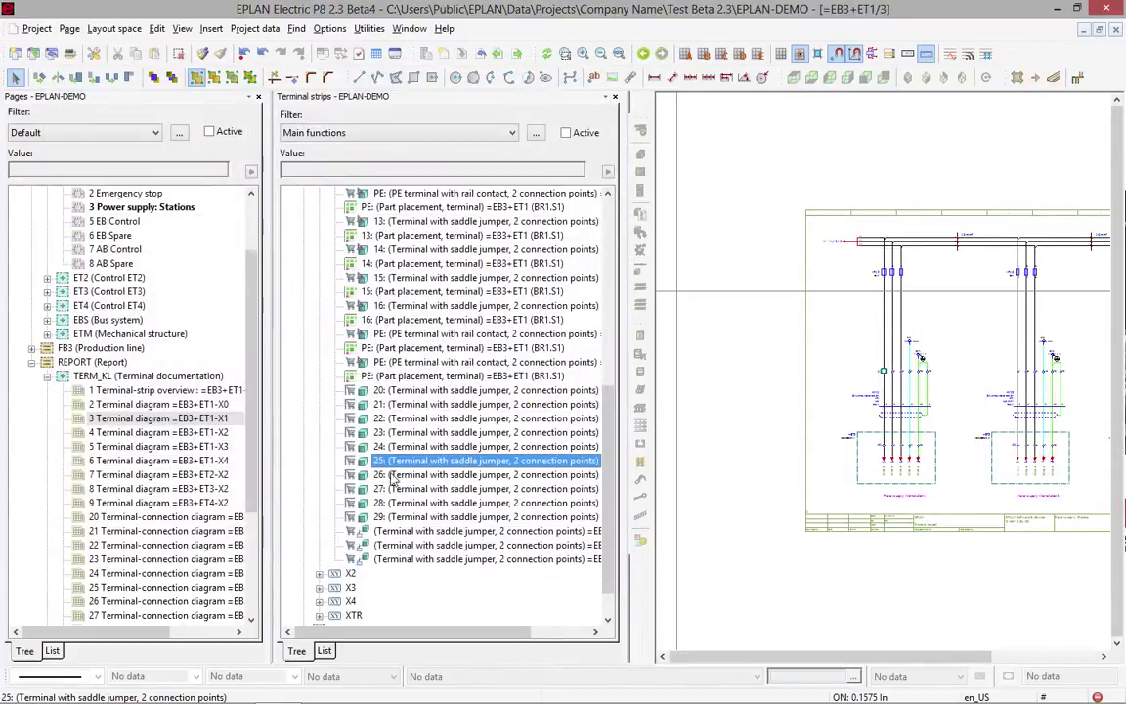
{"action": "left_click", "coordinate": [397, 519]}
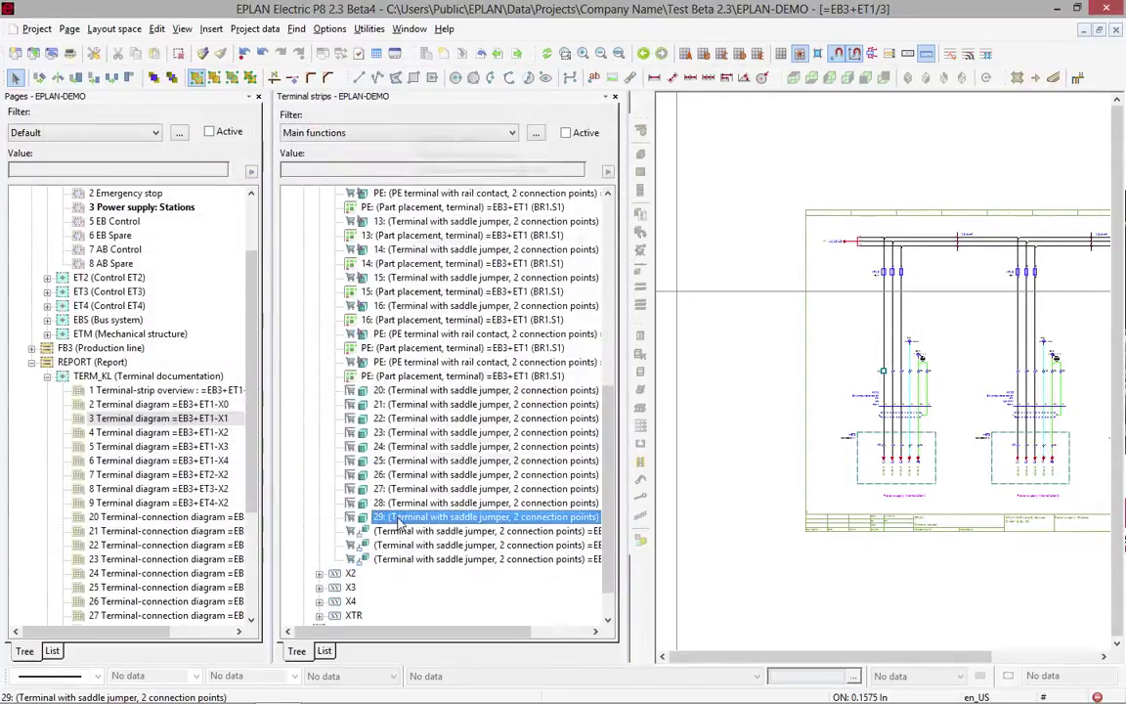
{"action": "right_click", "coordinate": [397, 518]}
- Set terminal 29's saddle jumper property to 'Manual, end of jumper'
{"action": "left_click", "coordinate": [437, 492]}
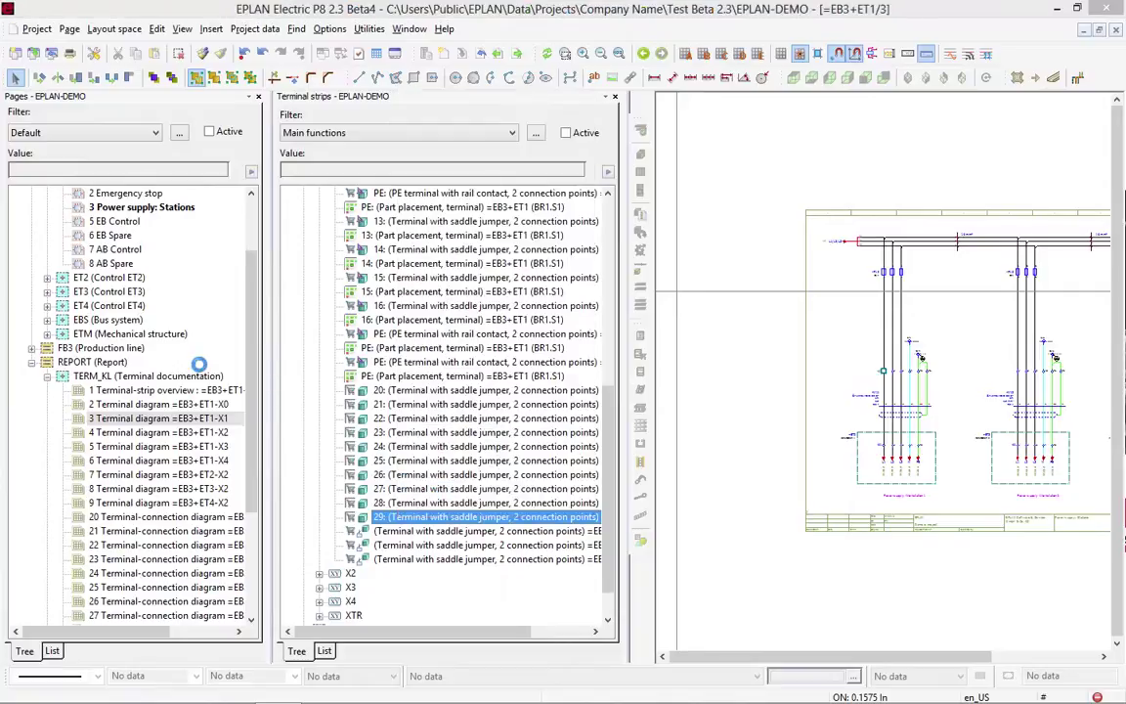
{"action": "left_click", "coordinate": [167, 323]}
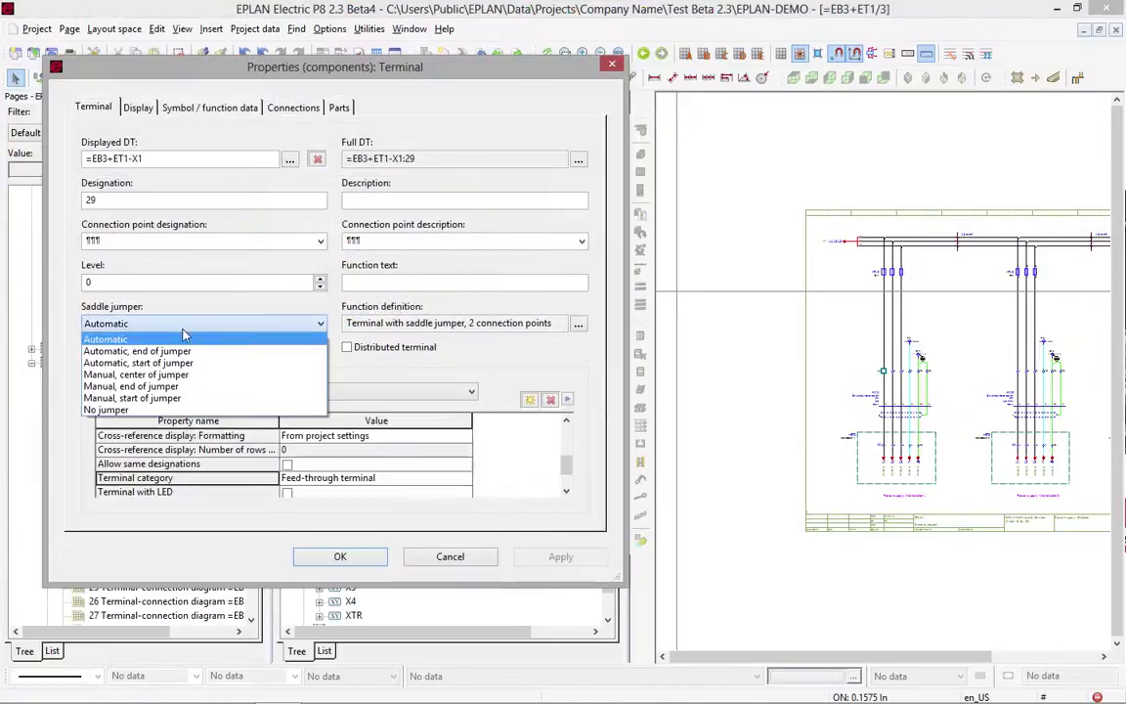
{"action": "left_click", "coordinate": [173, 389]}
{"action": "left_click", "coordinate": [340, 557]}
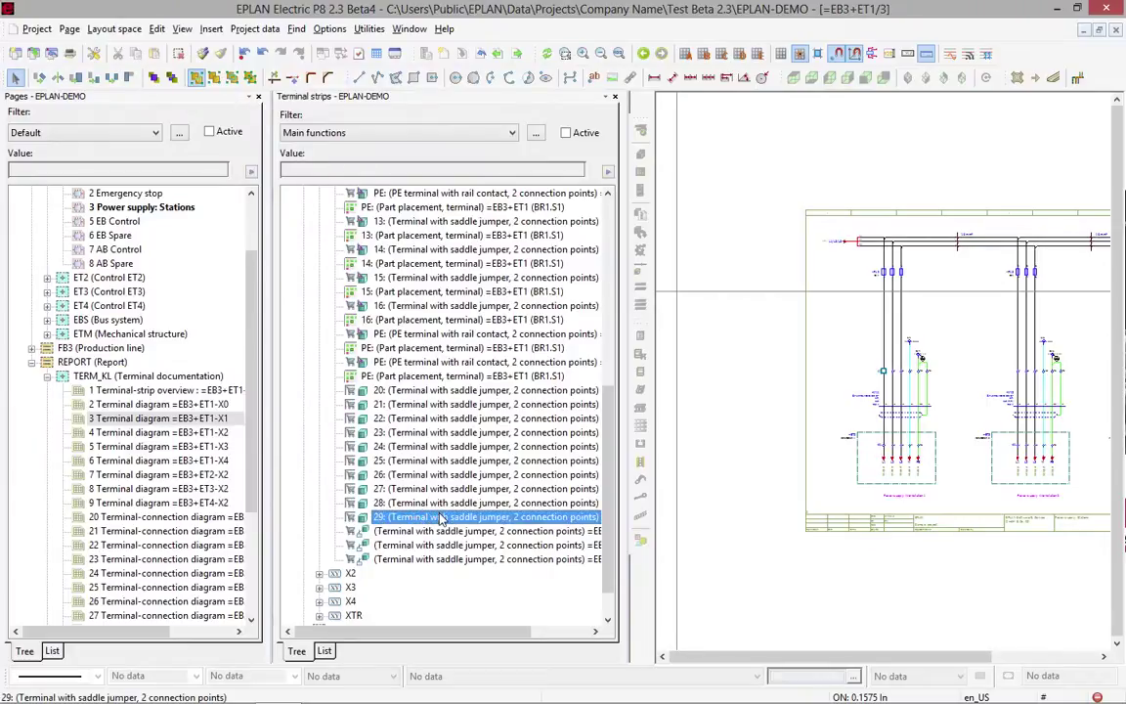
{"action": "right_click", "coordinate": [445, 503]}
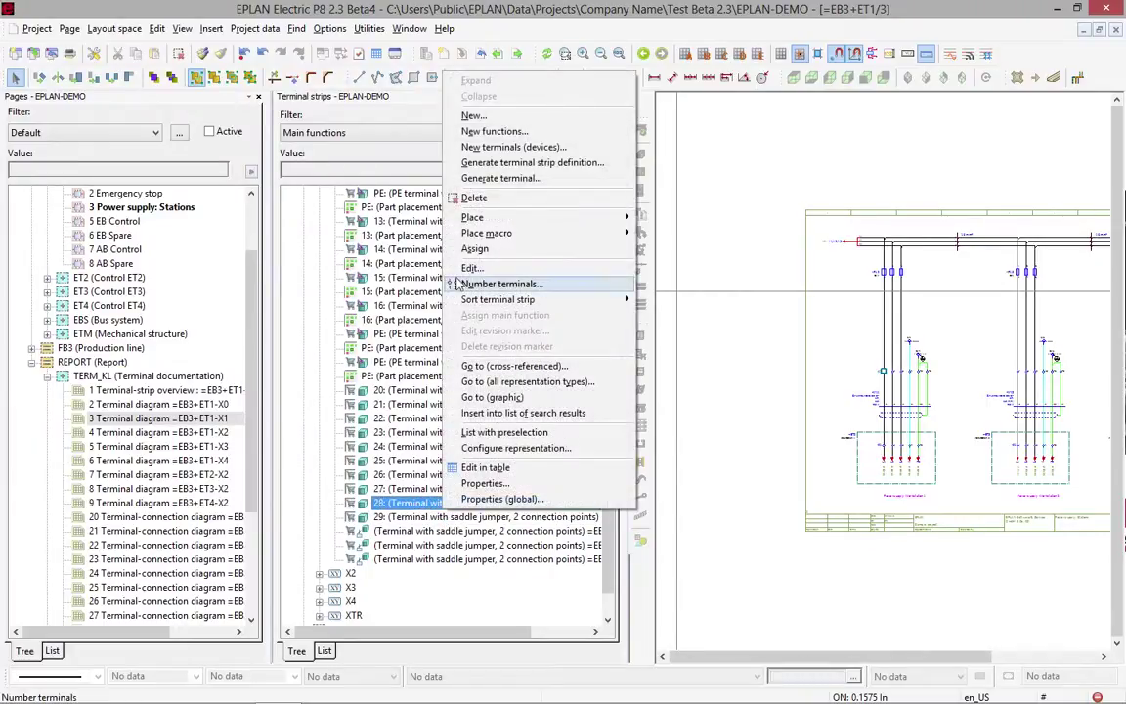
{"action": "left_click", "coordinate": [473, 267]}
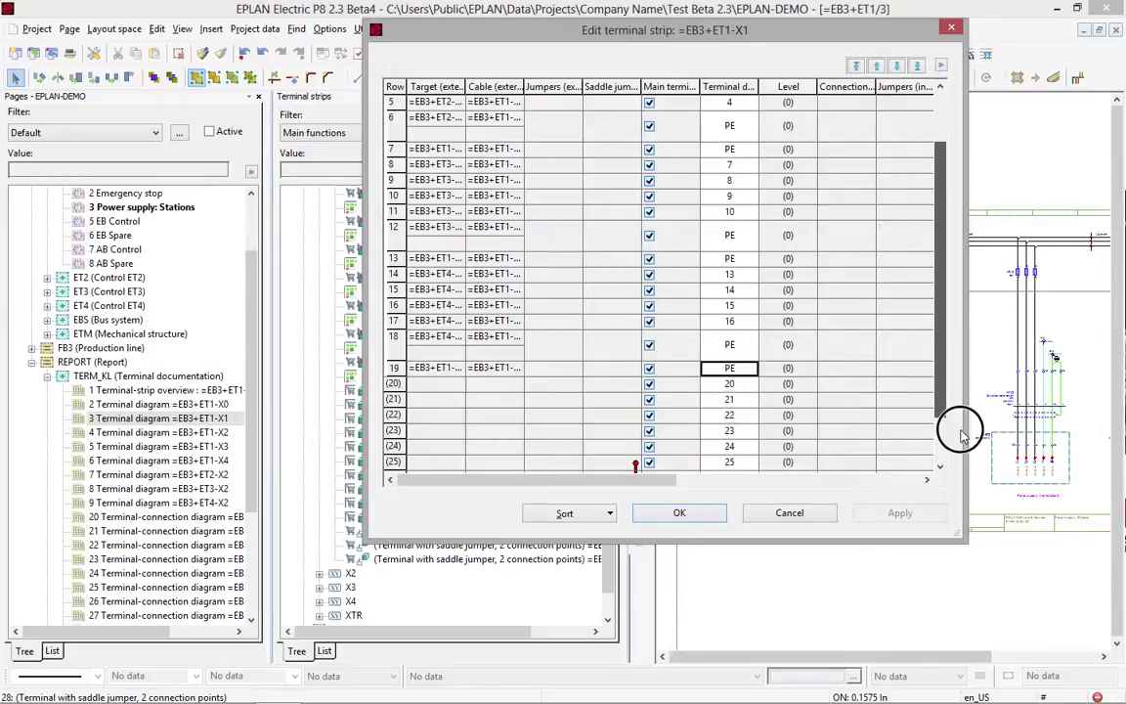
{"action": "left_click", "coordinate": [729, 461]}
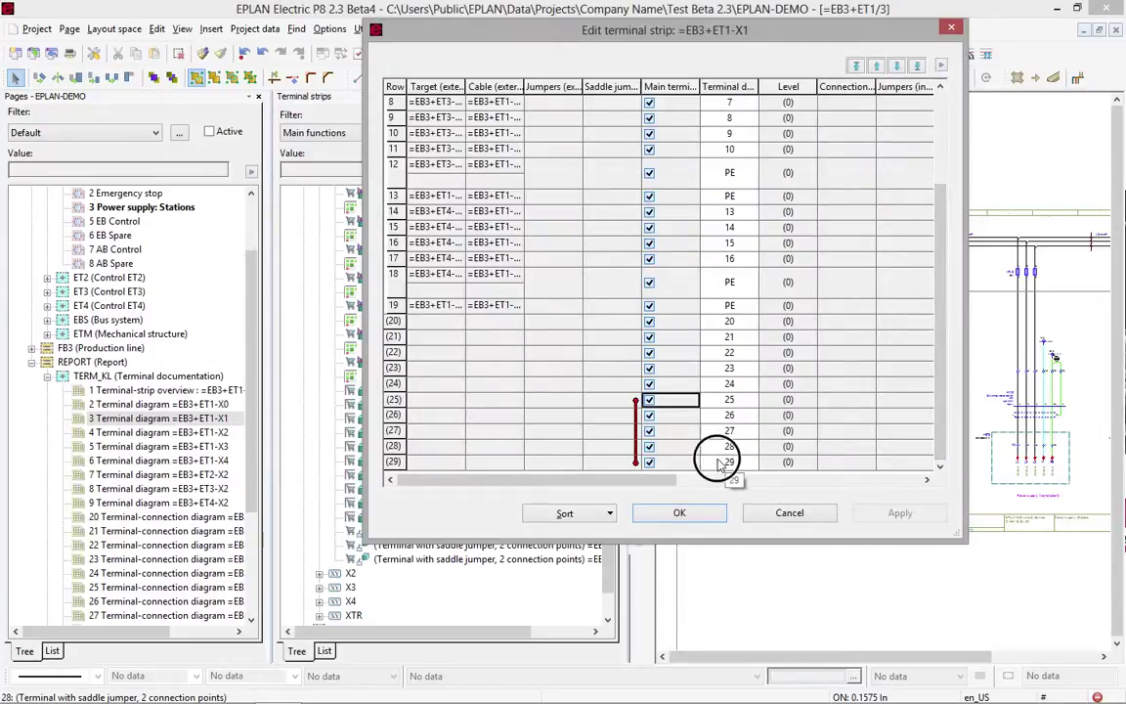
{"action": "left_click", "coordinate": [604, 423]}
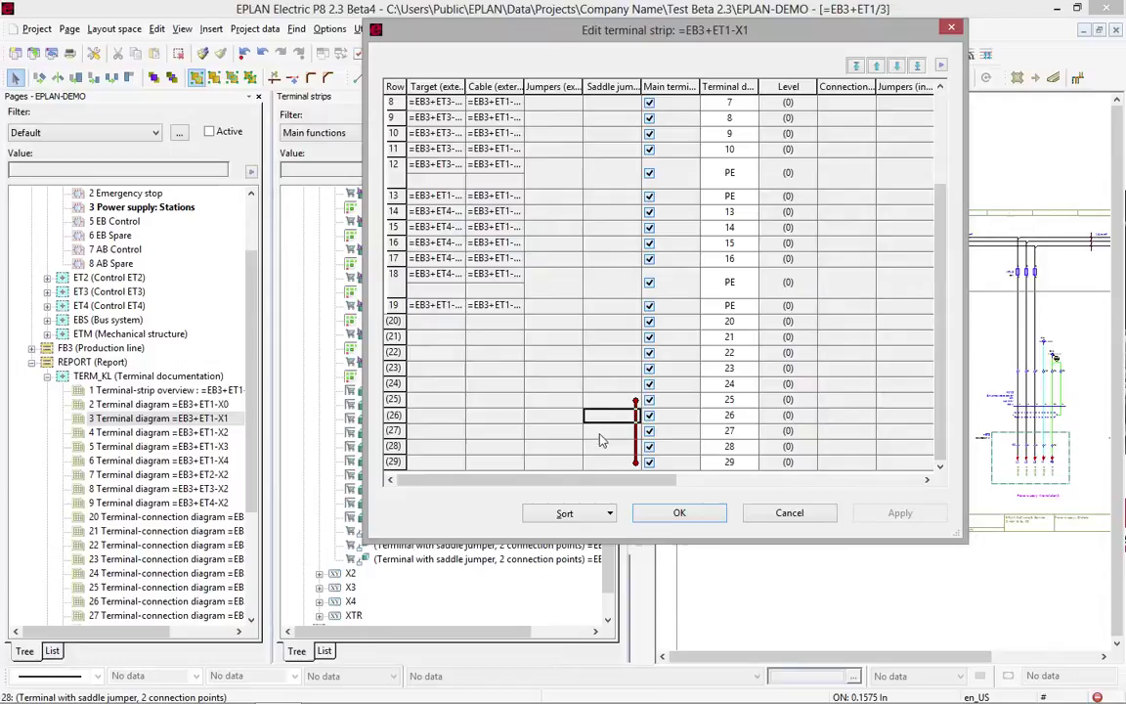
{"action": "left_click", "coordinate": [603, 435]}
{"action": "left_click", "coordinate": [604, 447]}
{"action": "left_click", "coordinate": [696, 515]}
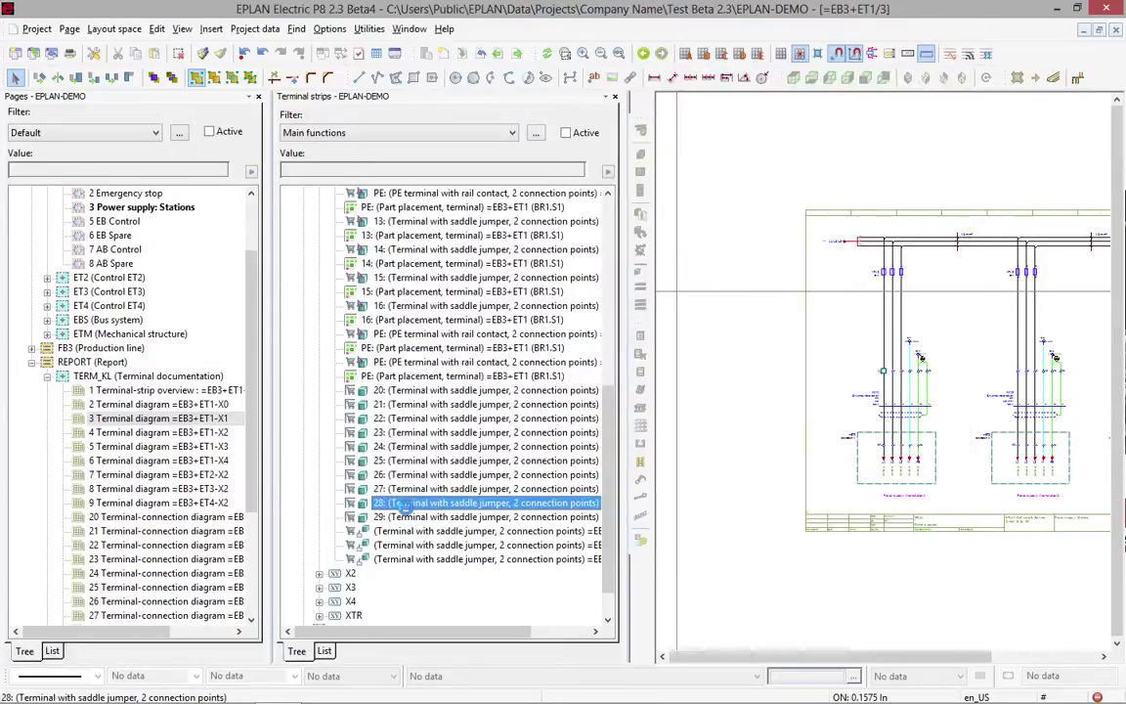
- Set the saddle jumper of terminals 26, 27 and 28 to 'Manual, center of jumper'
{"action": "left_click", "coordinate": [392, 476]}
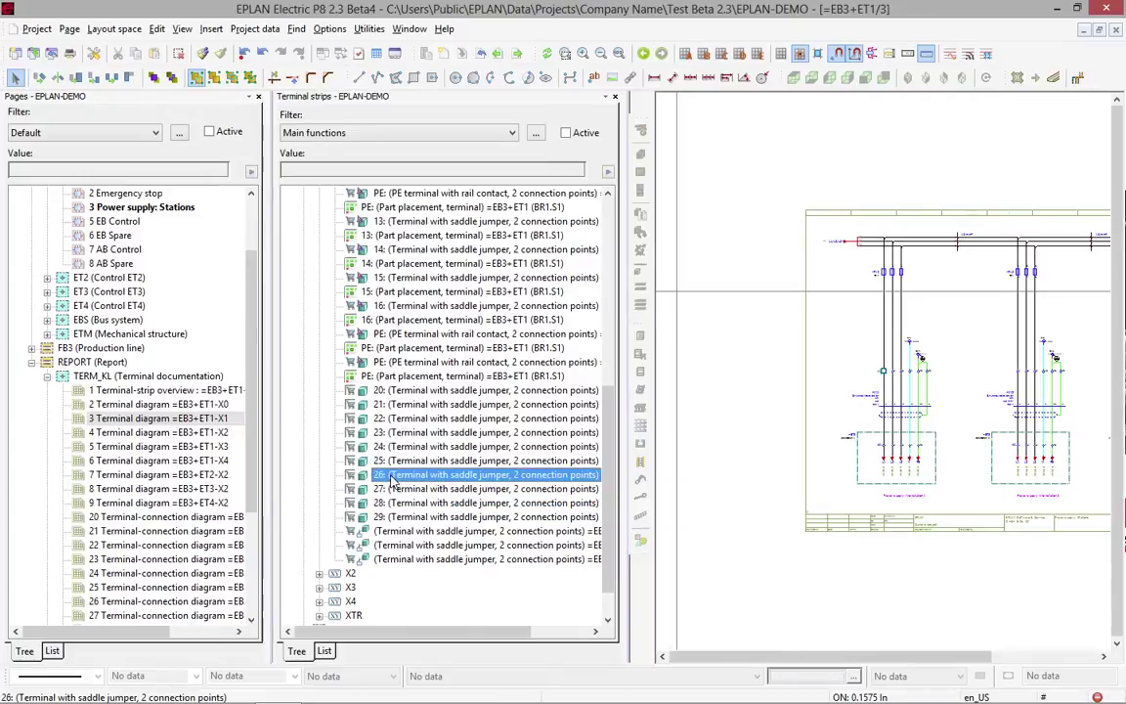
{"action": "left_click", "coordinate": [394, 489], "text": "shift"}
{"action": "left_click", "coordinate": [401, 502], "text": "shift"}
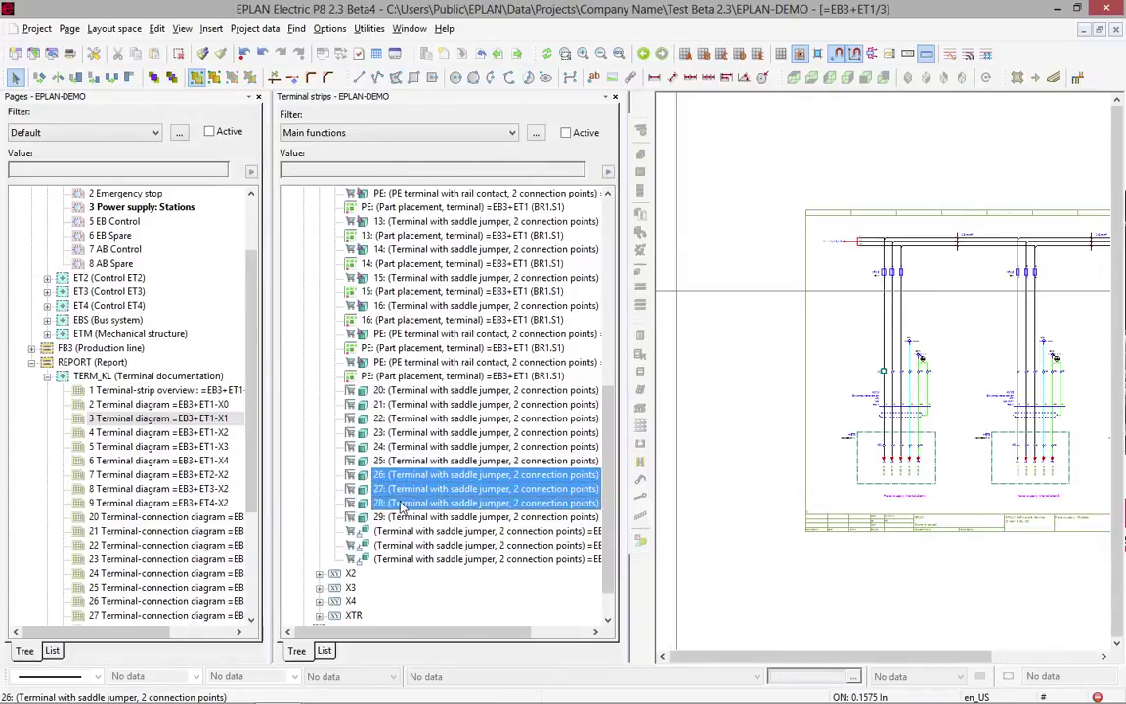
{"action": "right_click", "coordinate": [400, 503]}
{"action": "left_click", "coordinate": [440, 474]}
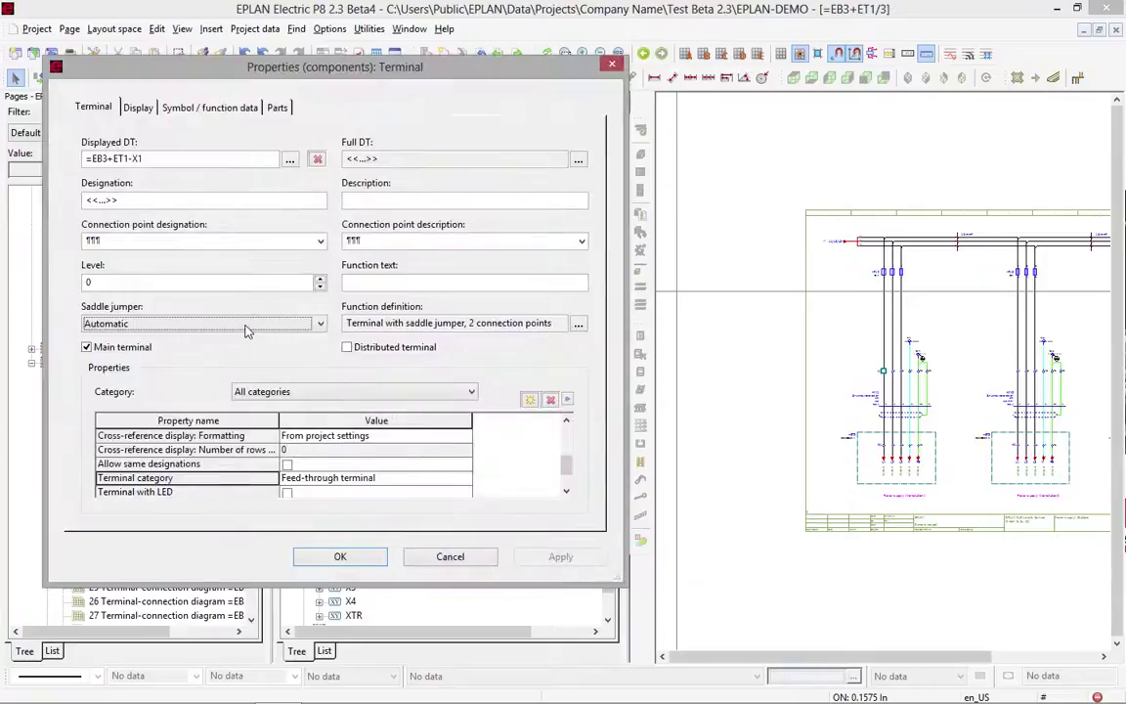
{"action": "left_click", "coordinate": [246, 327]}
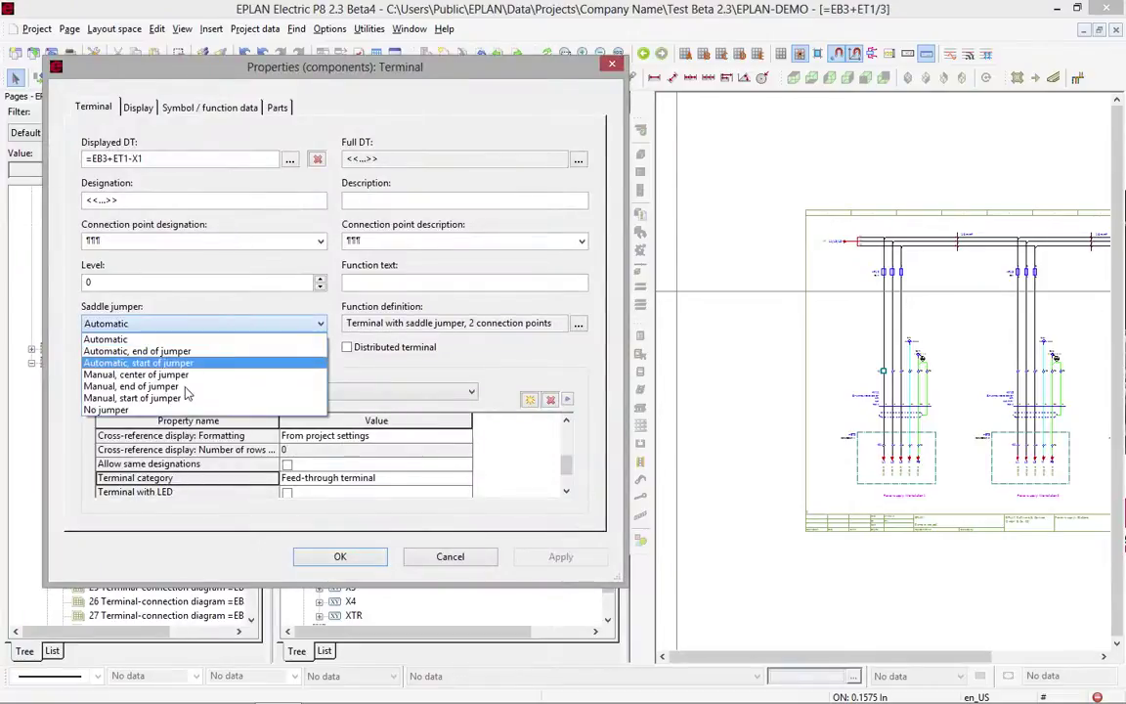
{"action": "left_click", "coordinate": [188, 378]}
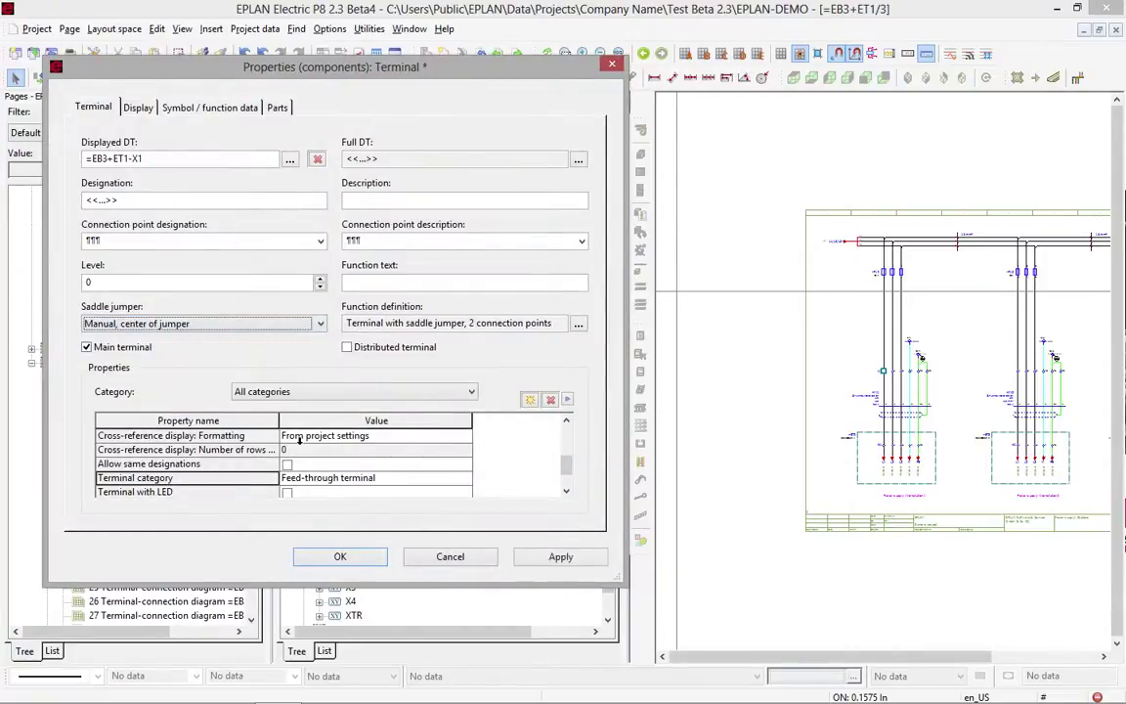
{"action": "left_click", "coordinate": [340, 556]}
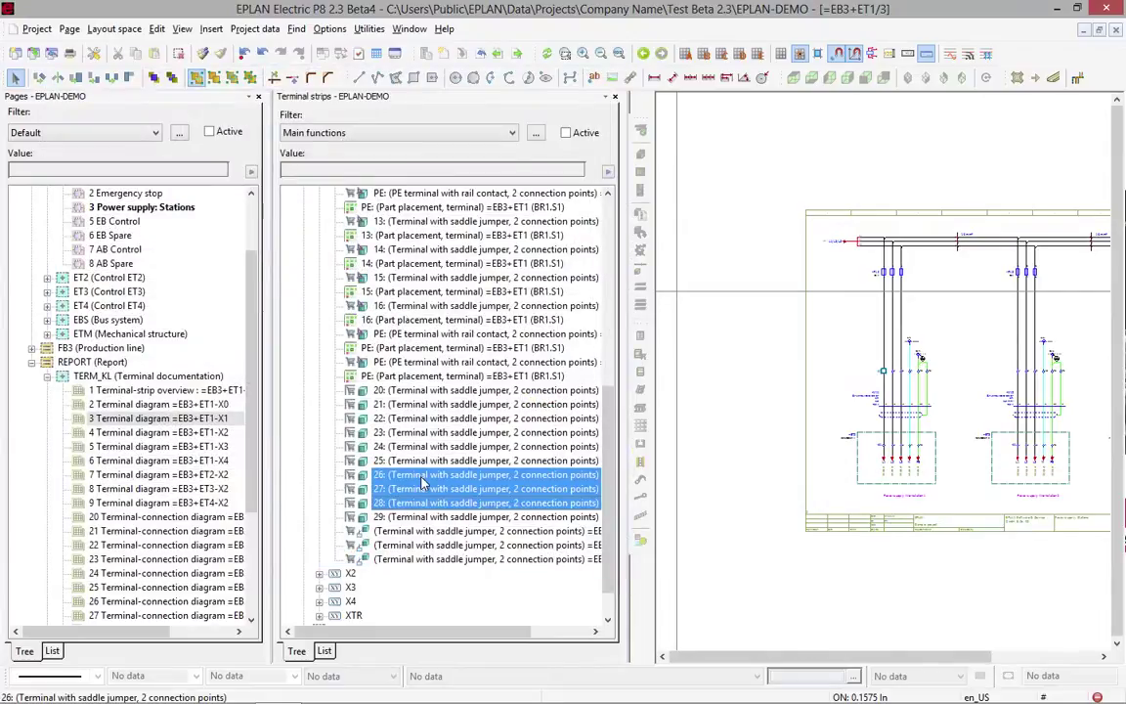
{"action": "right_click", "coordinate": [423, 475]}
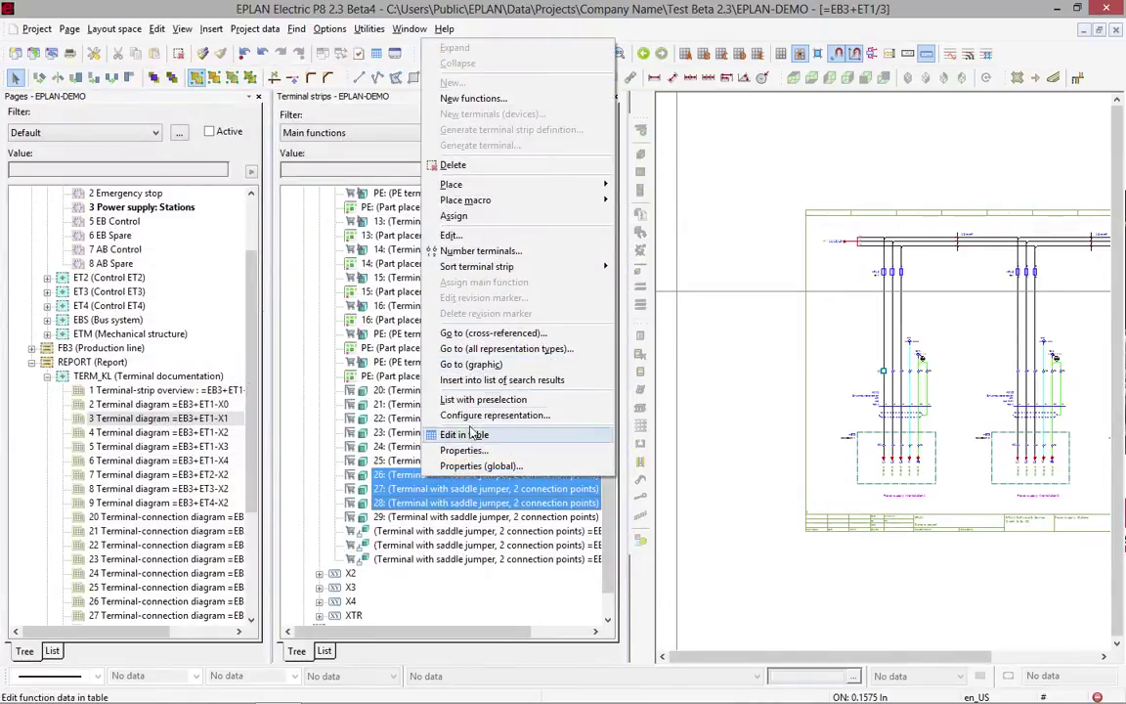
{"action": "left_click", "coordinate": [463, 236]}
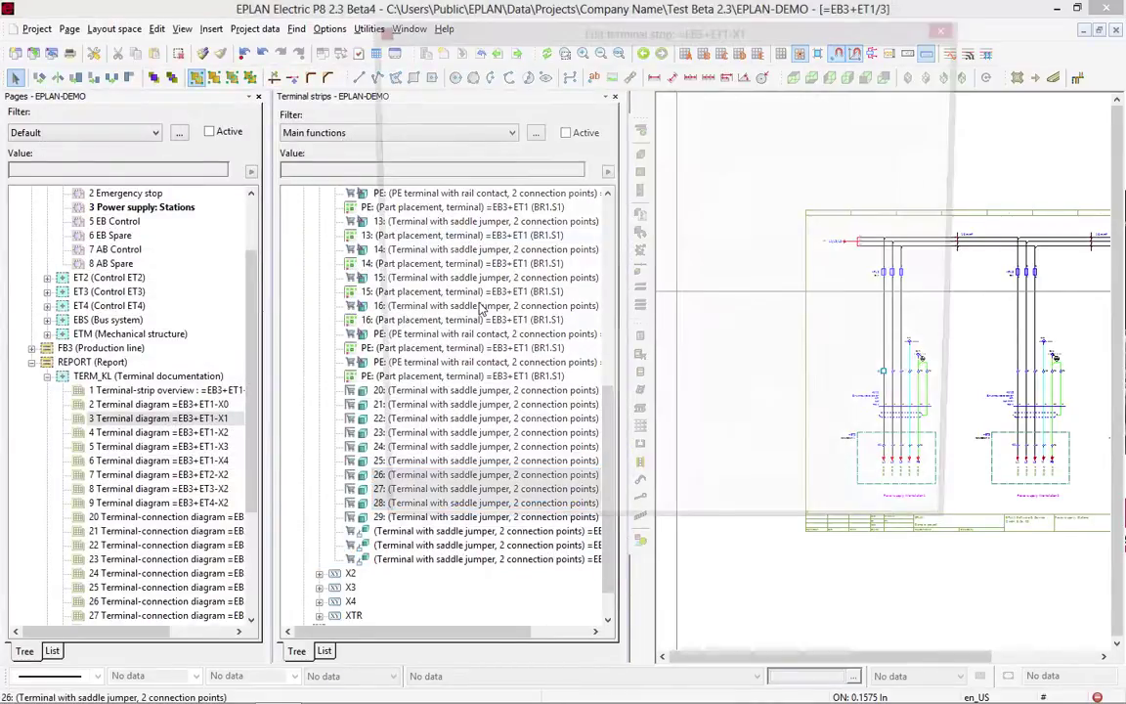
{"action": "scroll", "coordinate": [841, 372], "scroll_direction": "down", "scroll_amount": 1}
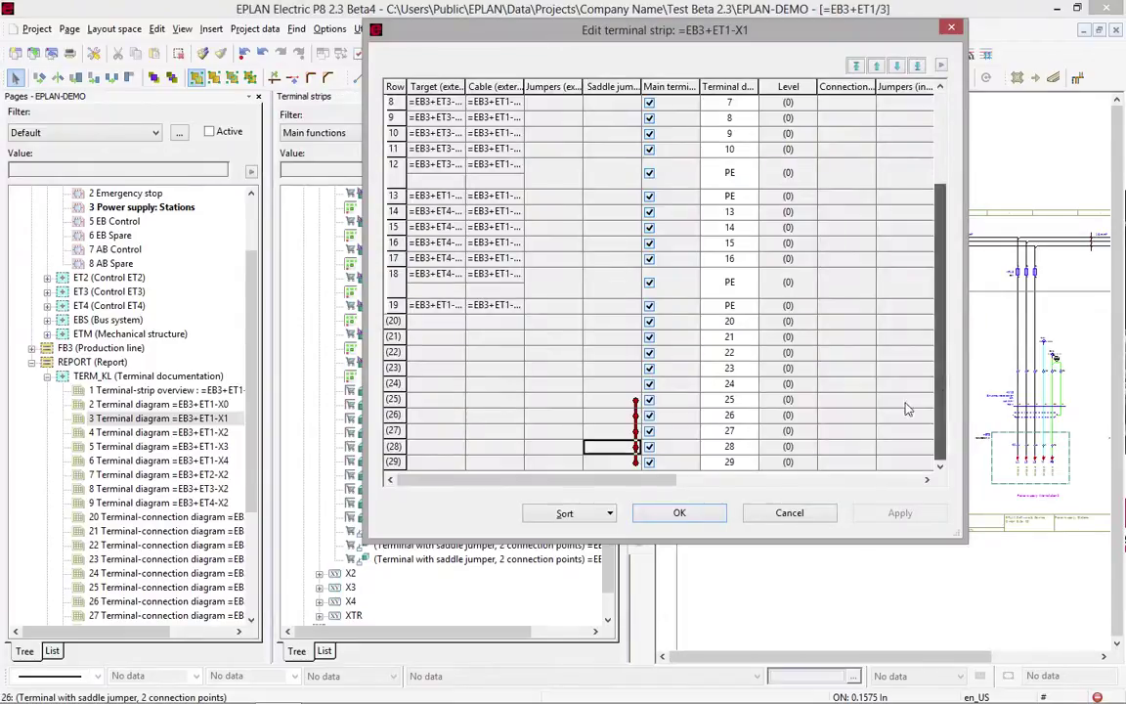
{"action": "left_click", "coordinate": [746, 402]}
{"action": "left_click", "coordinate": [741, 428]}
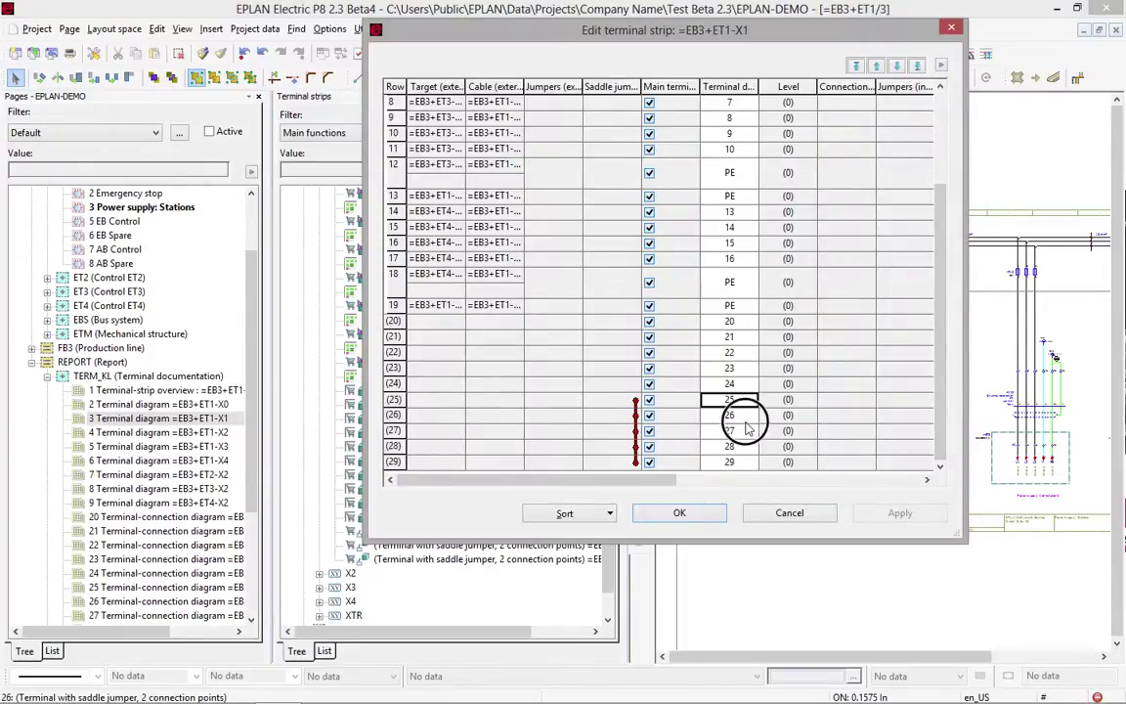
{"action": "left_click_drag", "start_coordinate": [601, 403], "coordinate": [604, 467]}
{"action": "left_click", "coordinate": [680, 514]}
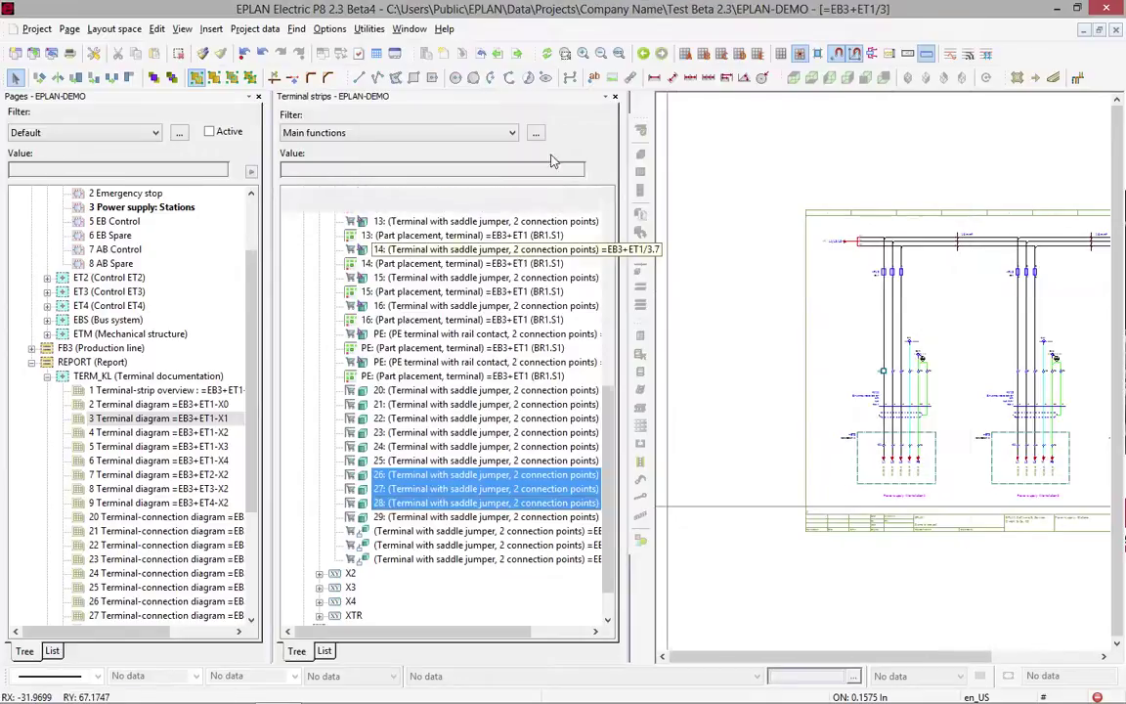
- Close the Terminal strips navigator and open the =EB3+ET1-X1 terminal diagram page, zoomed in
{"action": "left_click", "coordinate": [615, 97]}
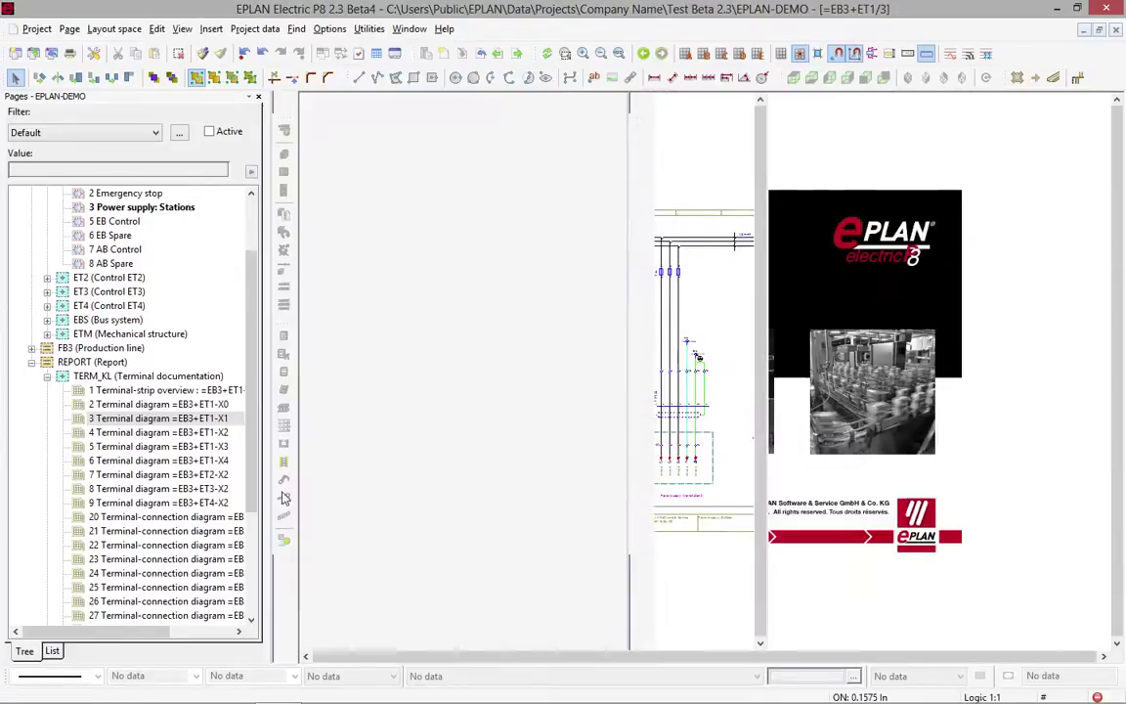
{"action": "left_click", "coordinate": [202, 418]}
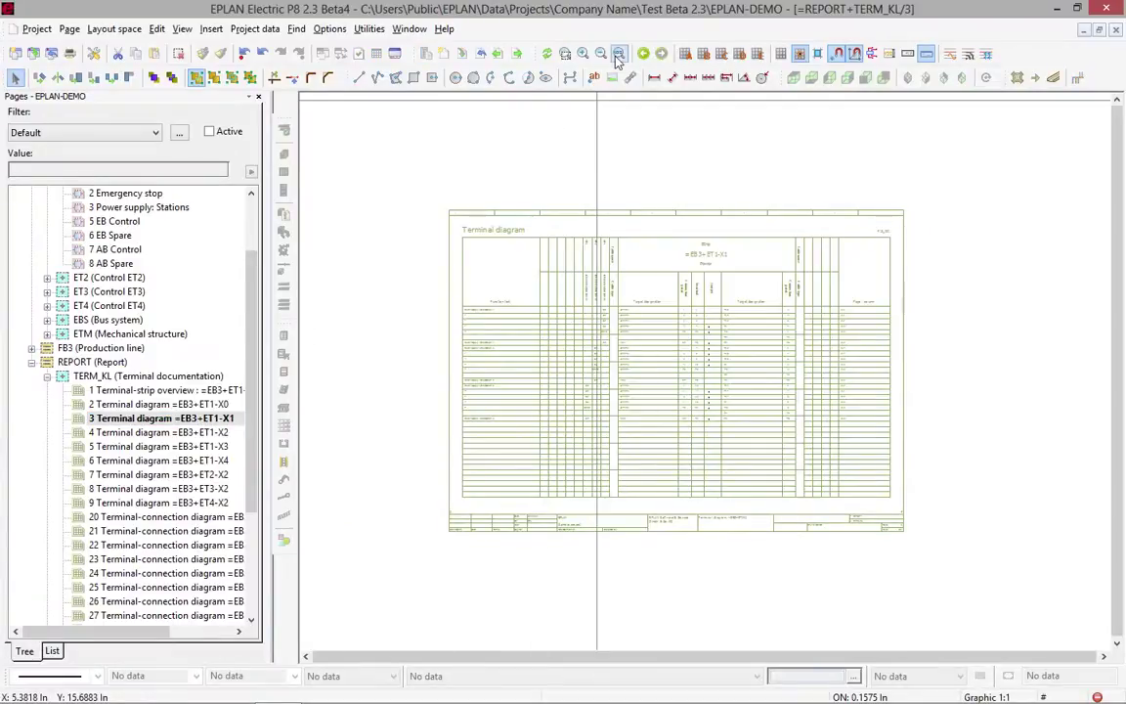
{"action": "left_click", "coordinate": [565, 53]}
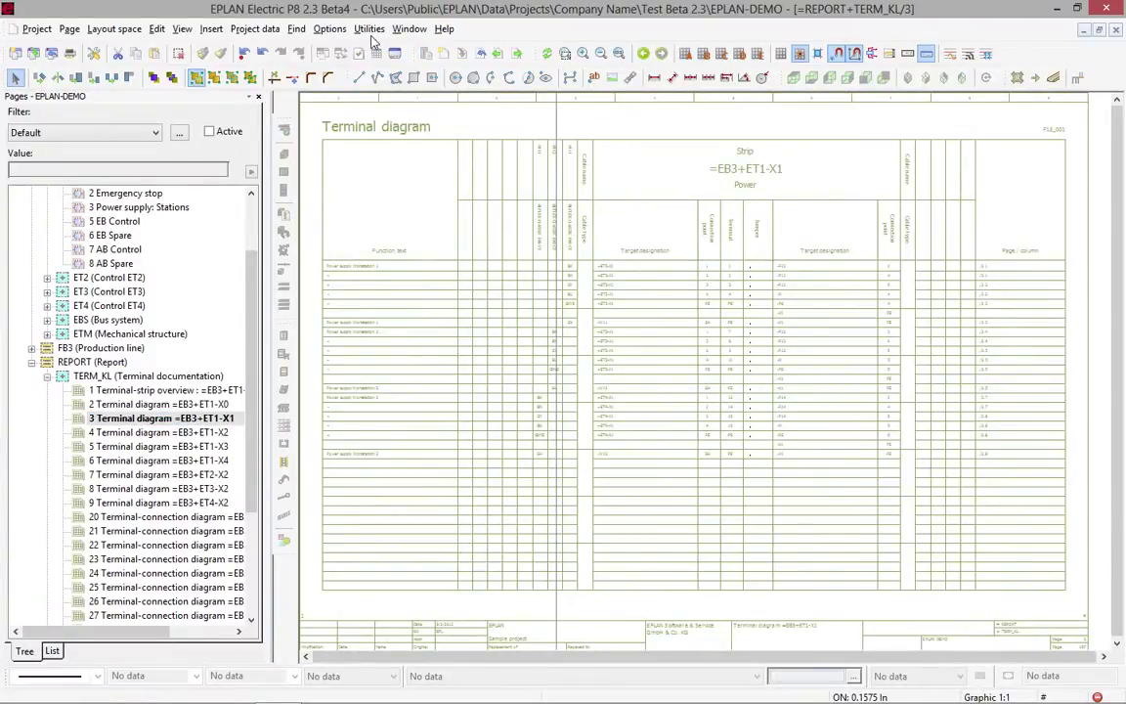
- Update the project's reports via Utilities > Reports > Update
{"action": "left_click", "coordinate": [370, 29]}
{"action": "mouse_move", "coordinate": [410, 49]}
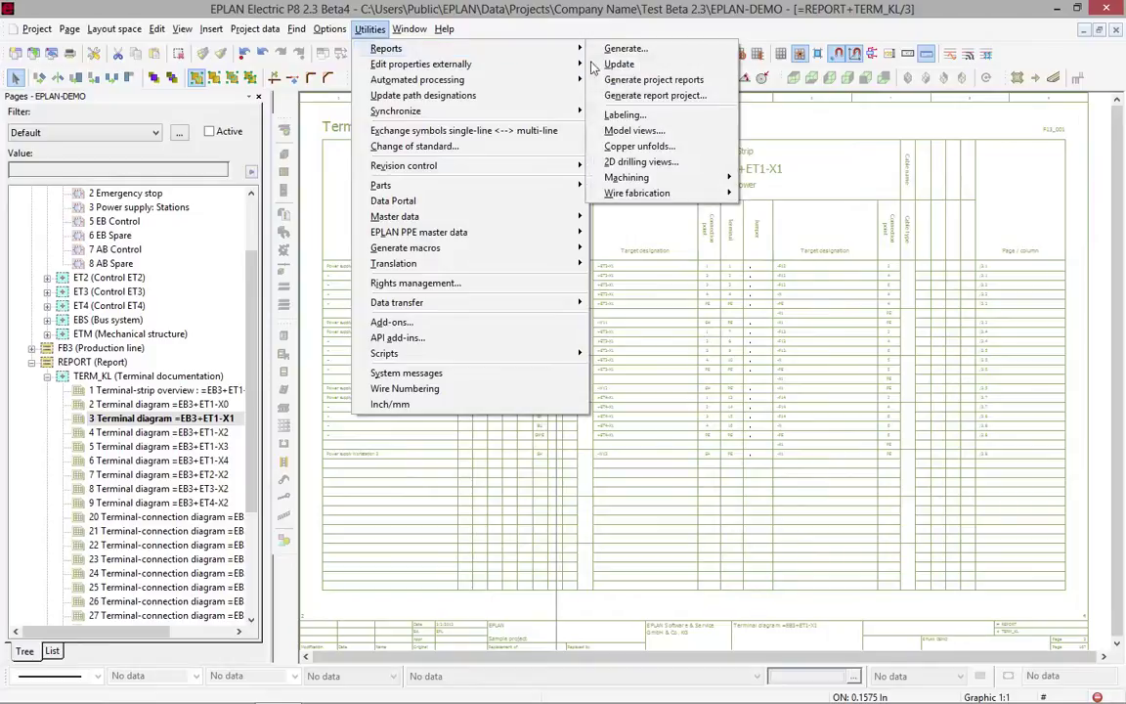
{"action": "left_click", "coordinate": [619, 65]}
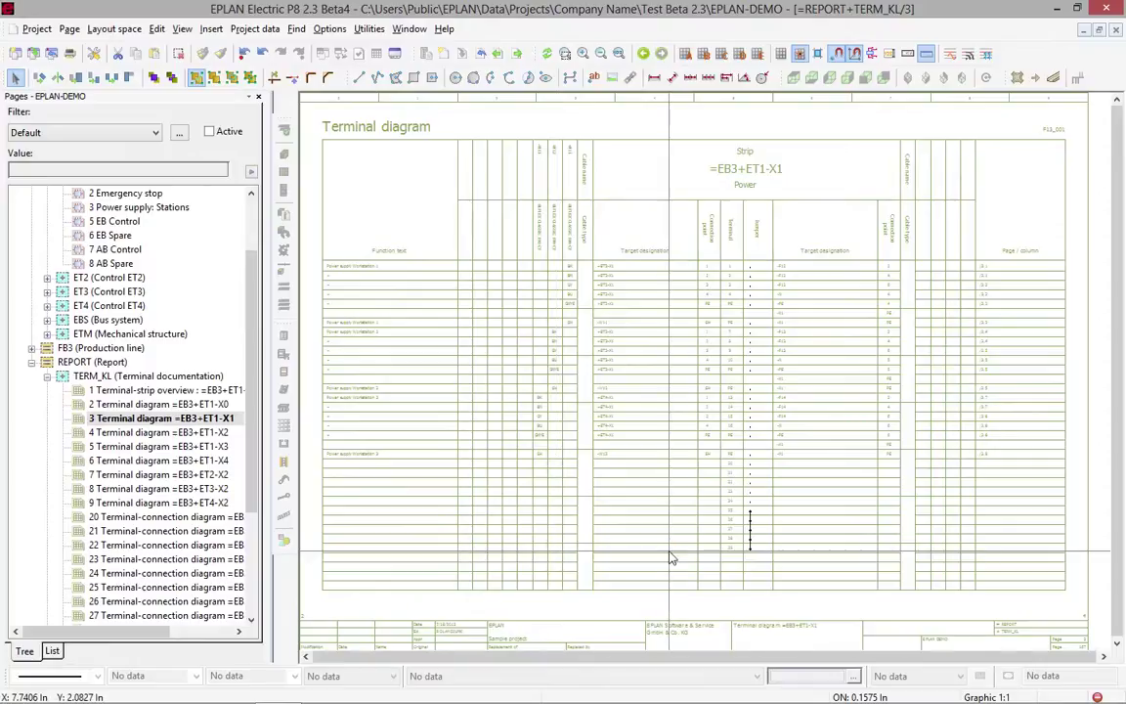
{"action": "key", "text": "z"}
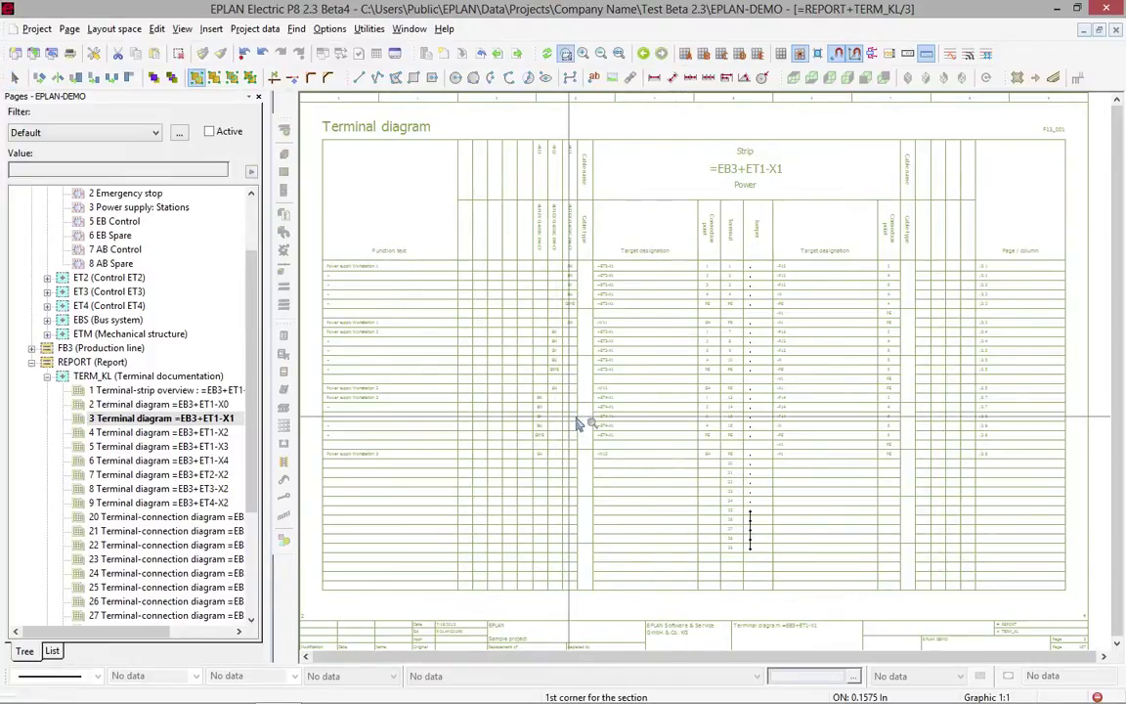
{"action": "left_click", "coordinate": [582, 422]}
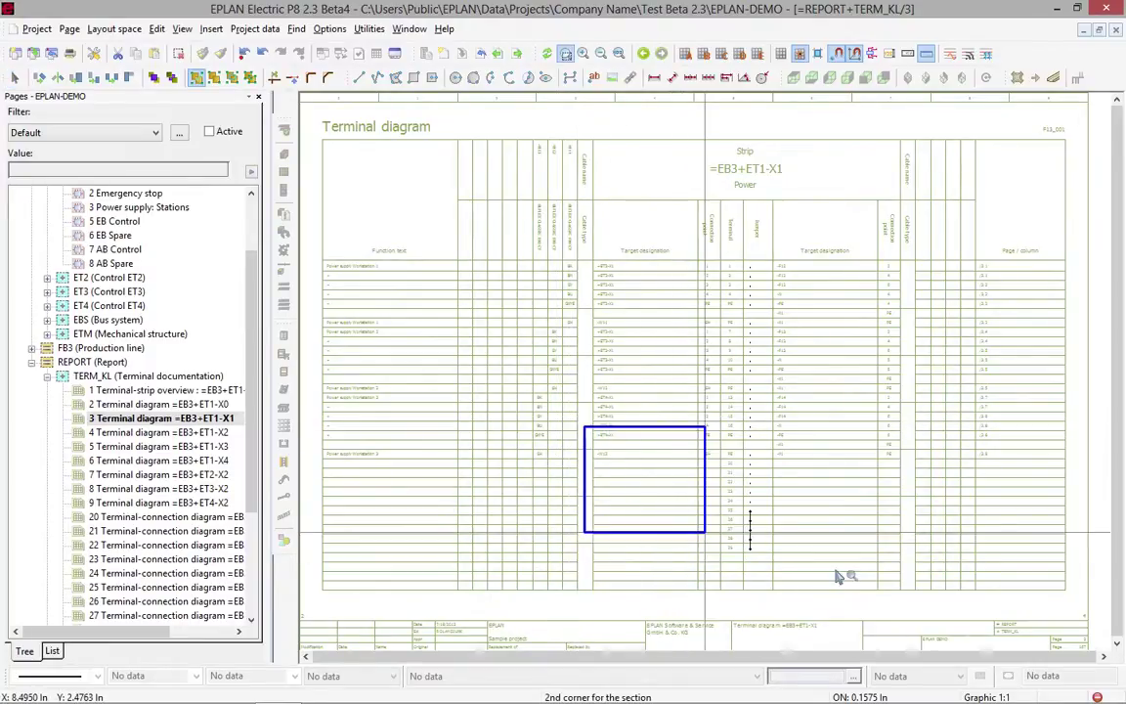
{"action": "left_click", "coordinate": [904, 572]}
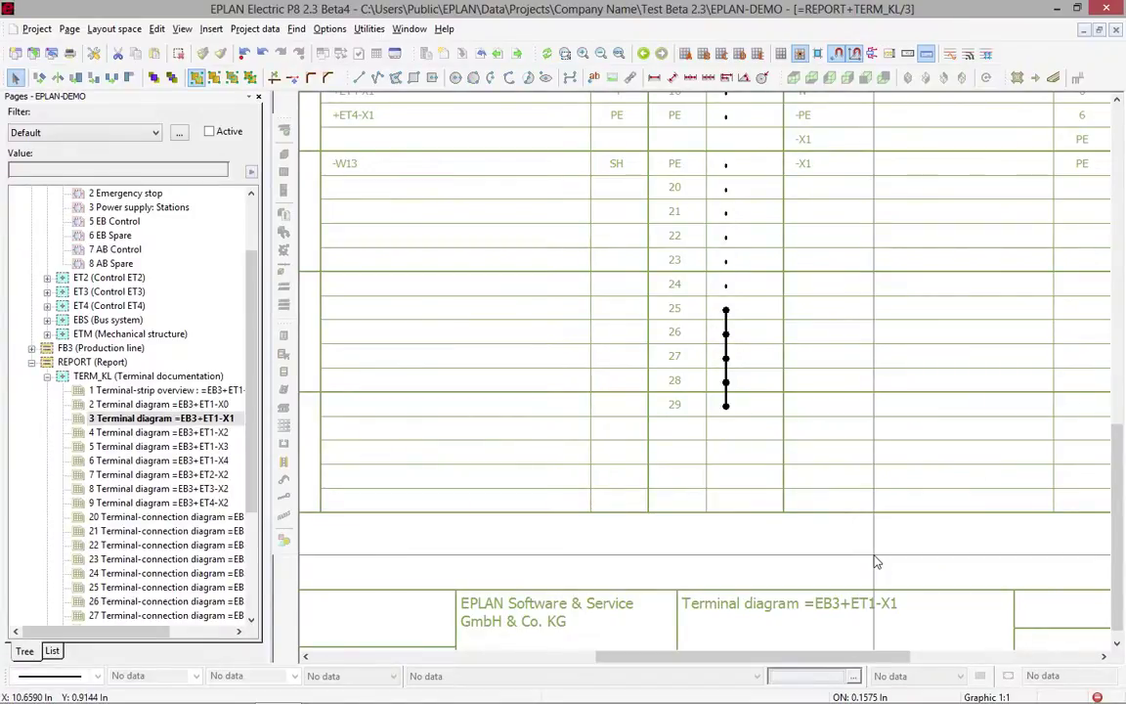
{"action": "left_click", "coordinate": [558, 53]}
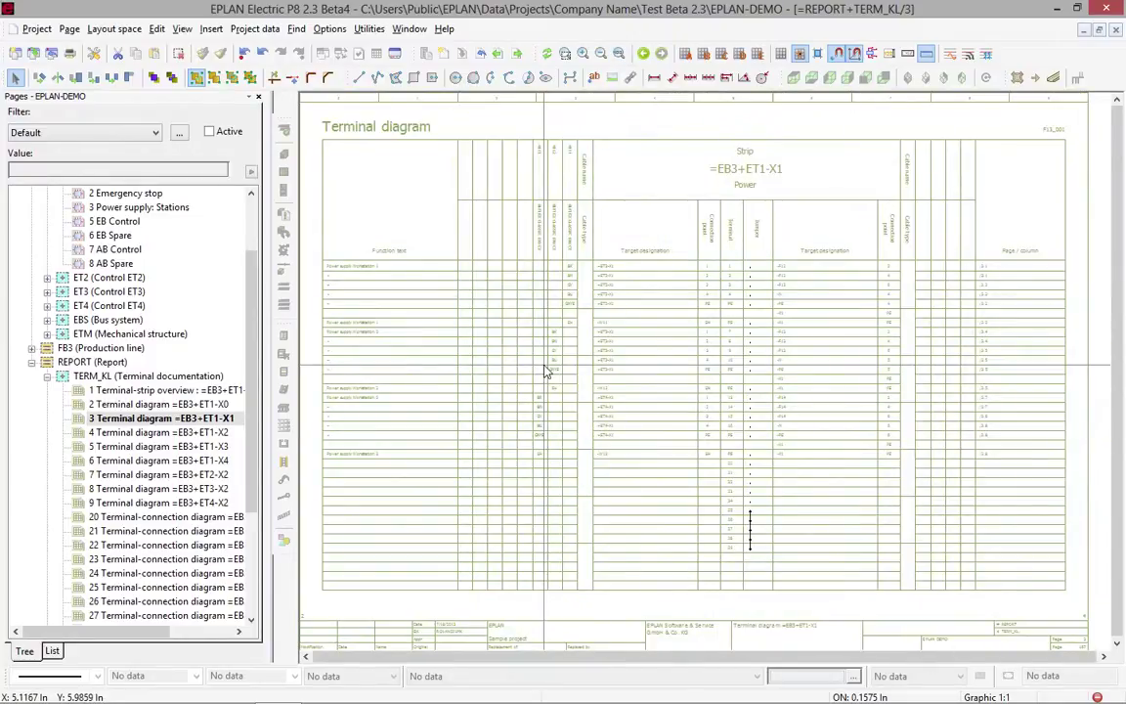
{"action": "key", "text": "super+Tab"}
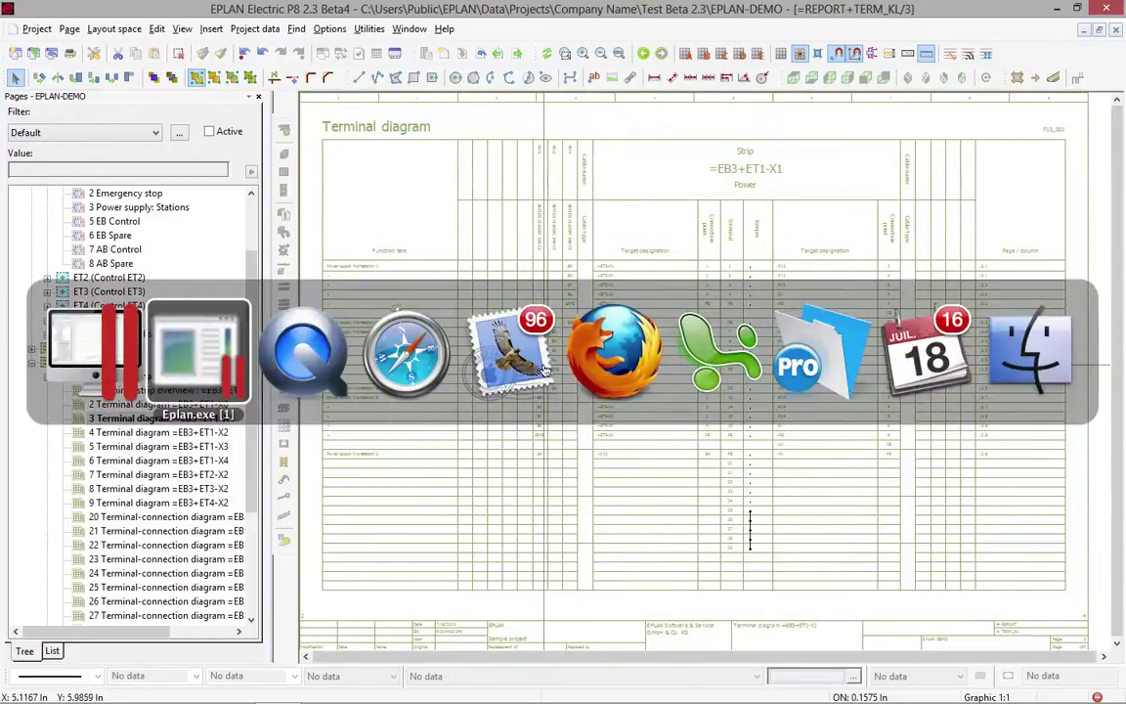
- Switch to Safari's EPLAN Platform 2.2 highlights page with Terminal Engineering expanded
{"action": "key", "text": "super+Tab"}
{"action": "key", "text": "super+Tab"}
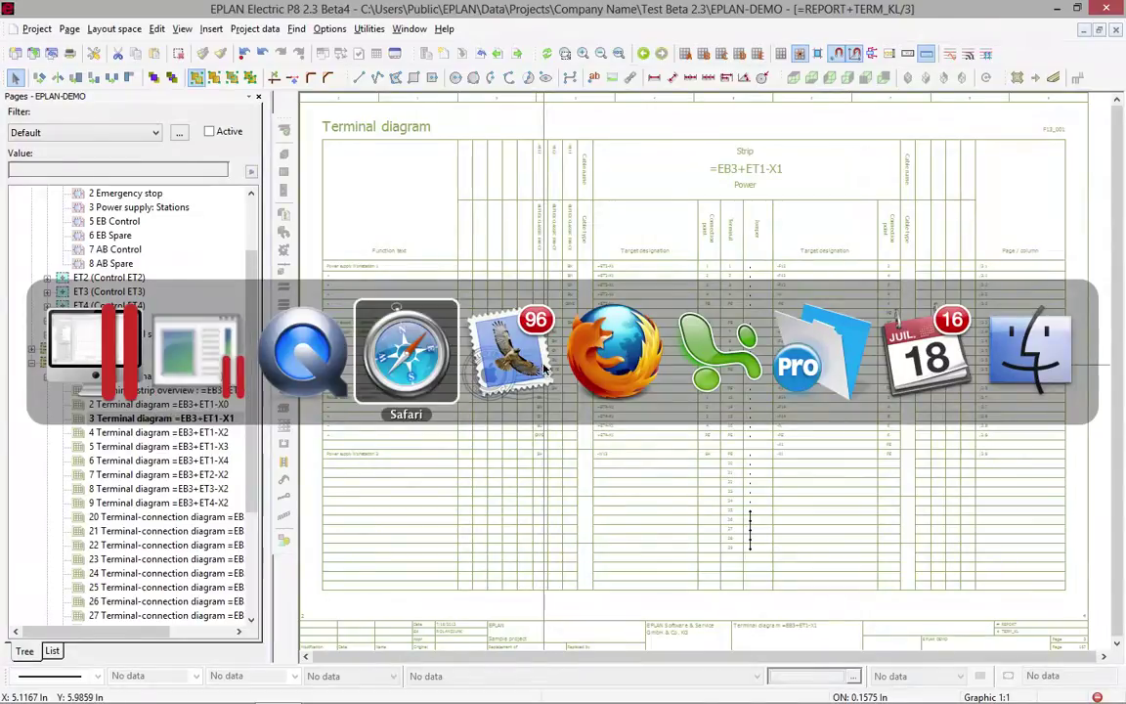
{"action": "key", "text": "super+Tab"}
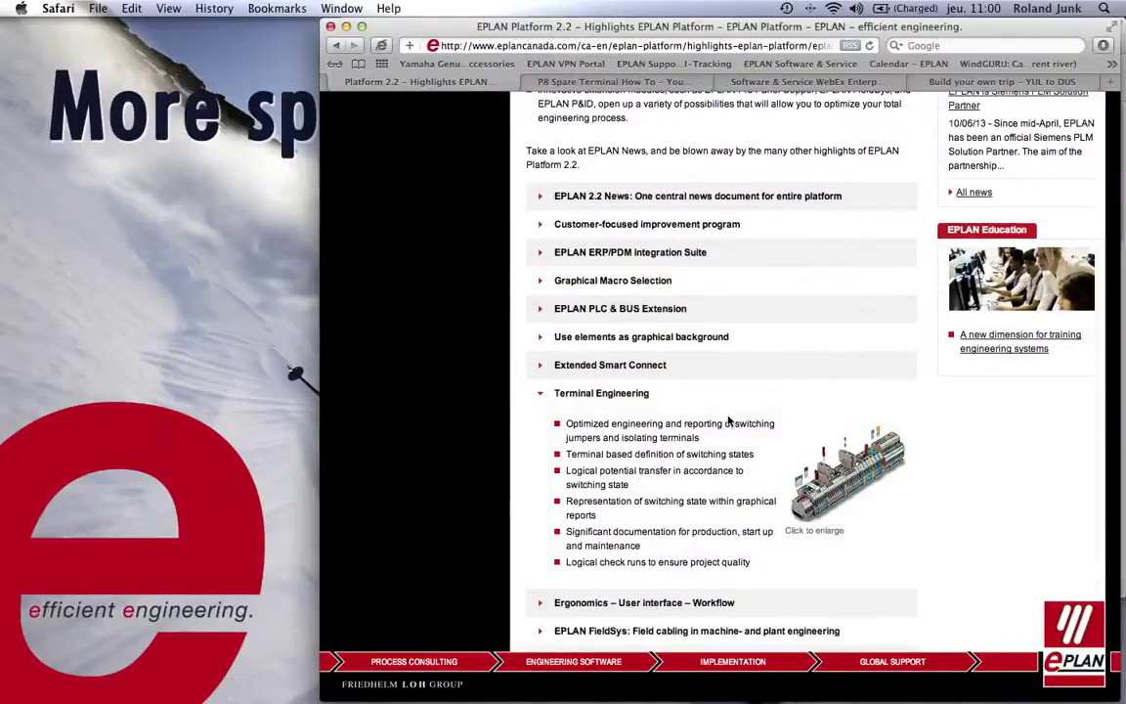